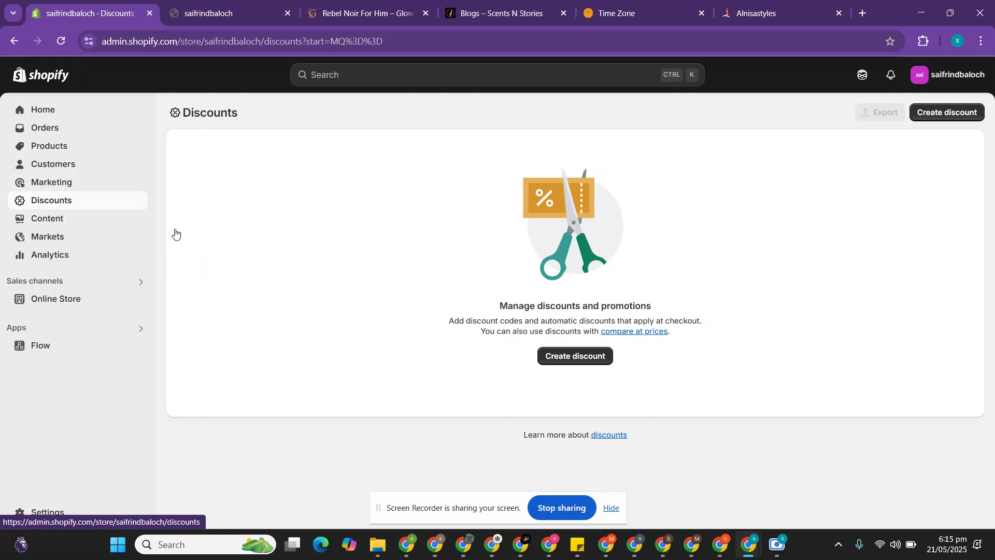
- Create a new amount off order discount and enter Saif10 as its discount code
left_click(571, 355)
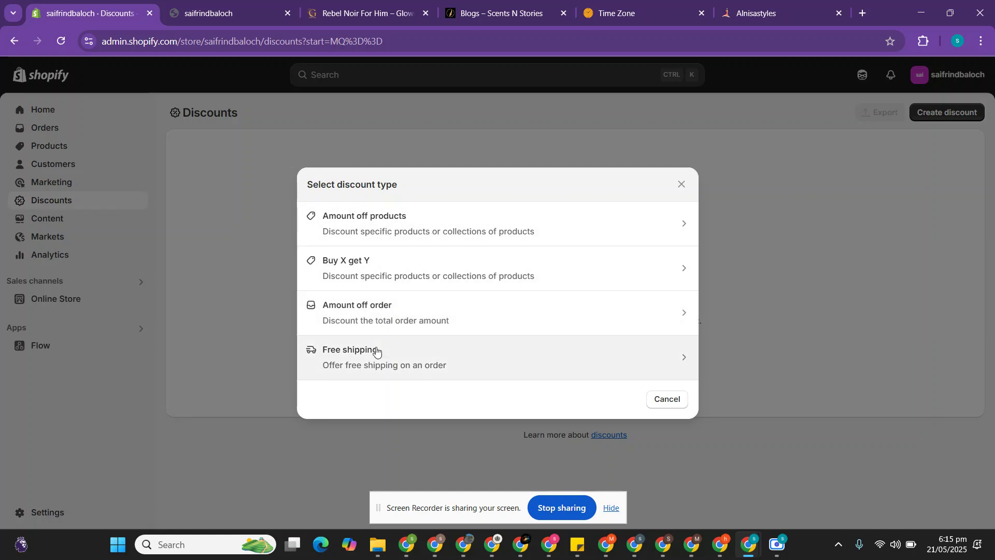
left_click(369, 310)
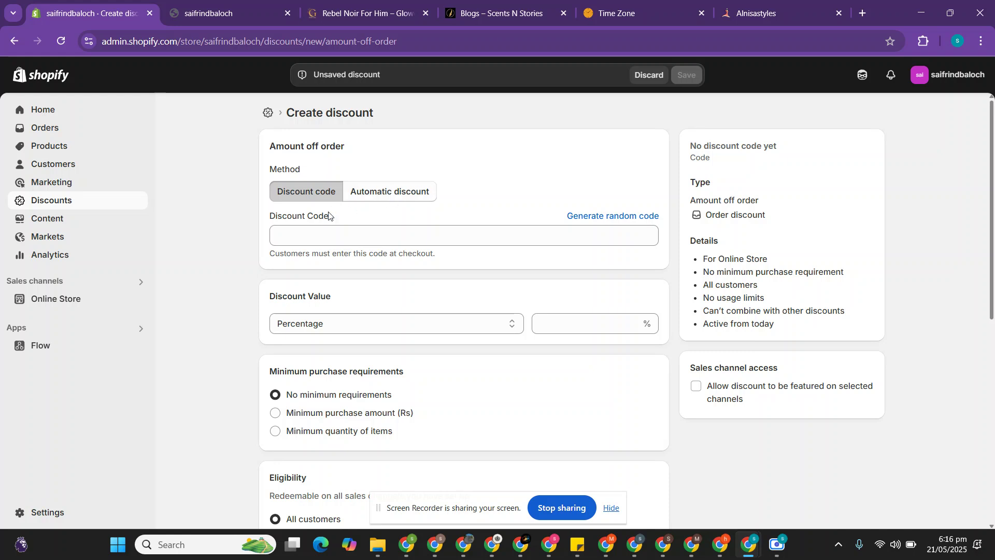
left_click(313, 232)
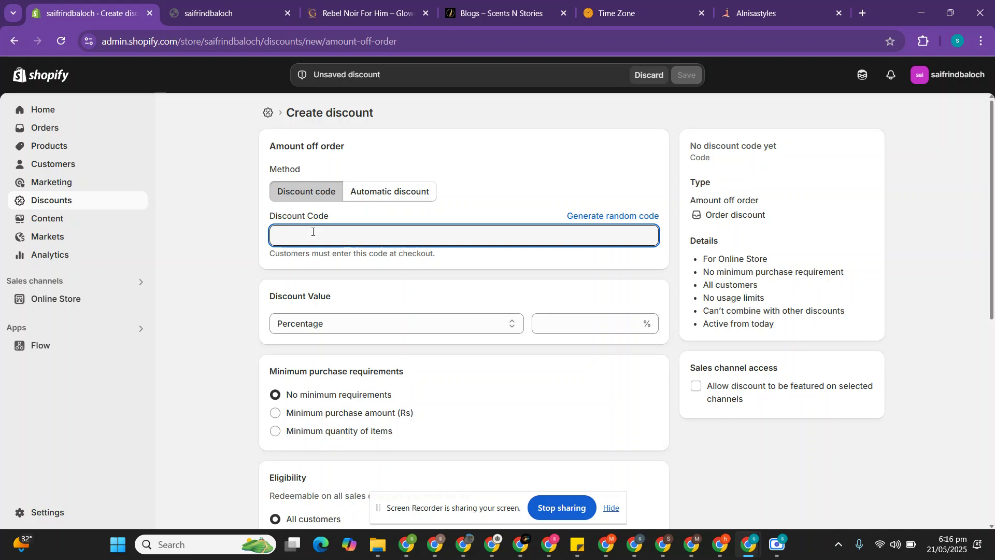
type("SA")
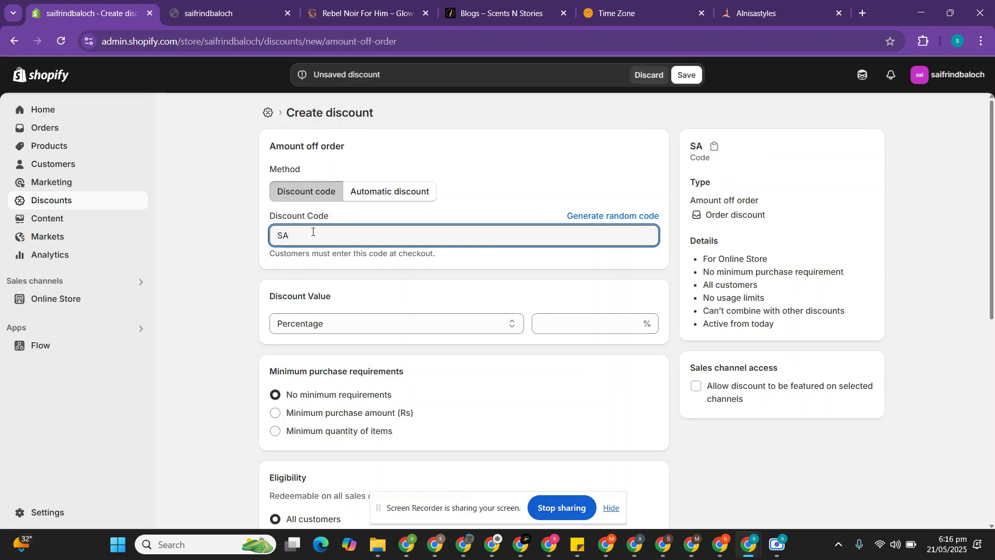
type("Ifi")
key("BackSpace")
key("BackSpace")
key("BackSpace")
key("BackSpace")
type("aif10")
- Set the discount value to a percentage of 5%
left_click(326, 324)
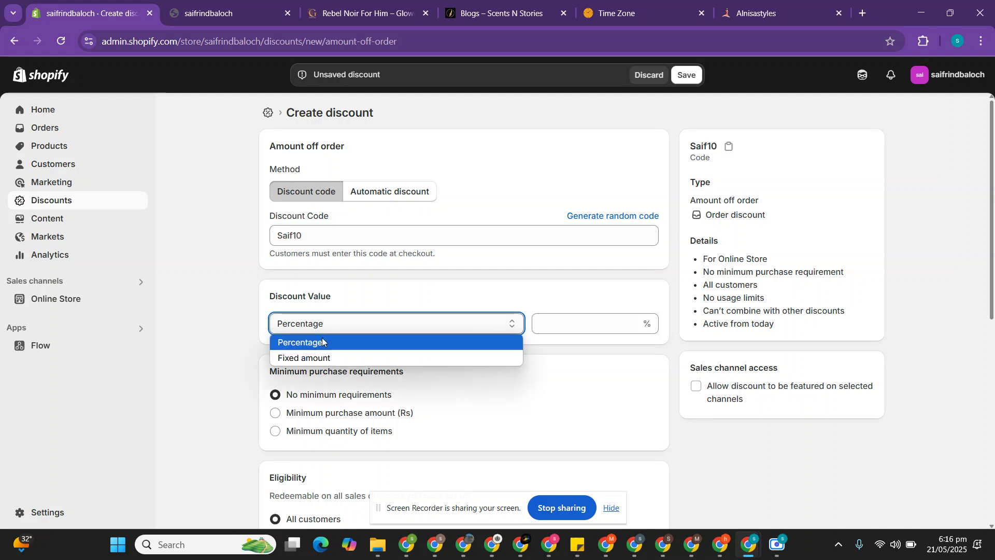
left_click(321, 343)
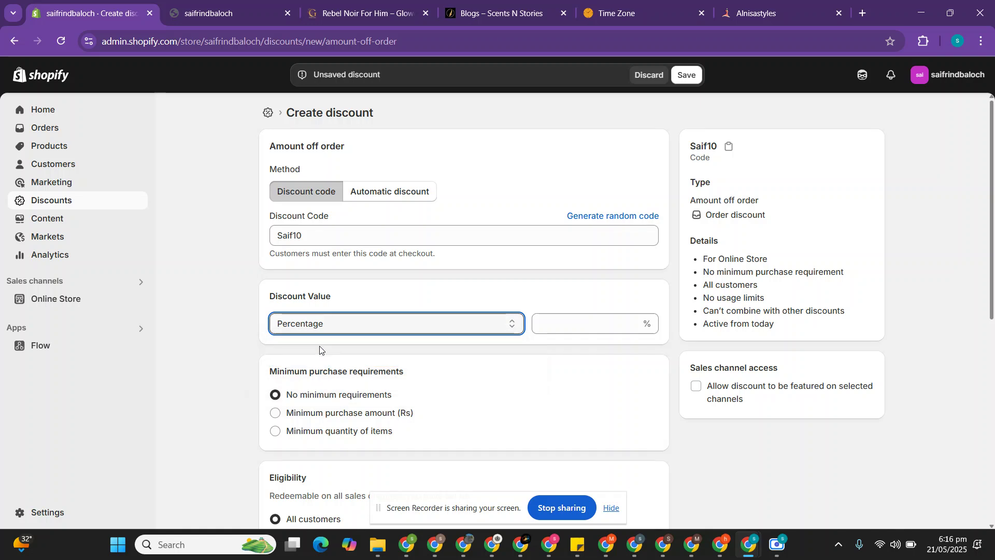
left_click(583, 313)
type("5")
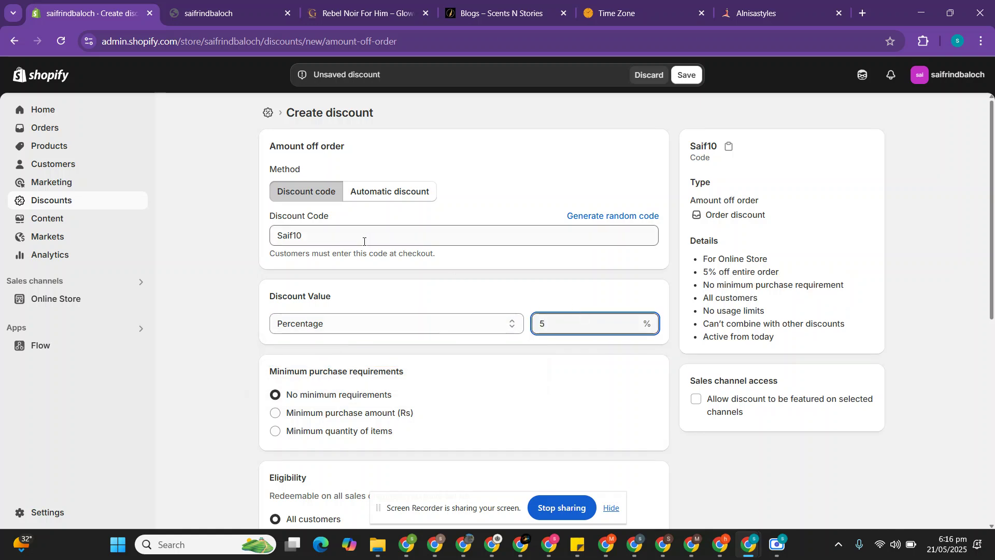
double_click(324, 242)
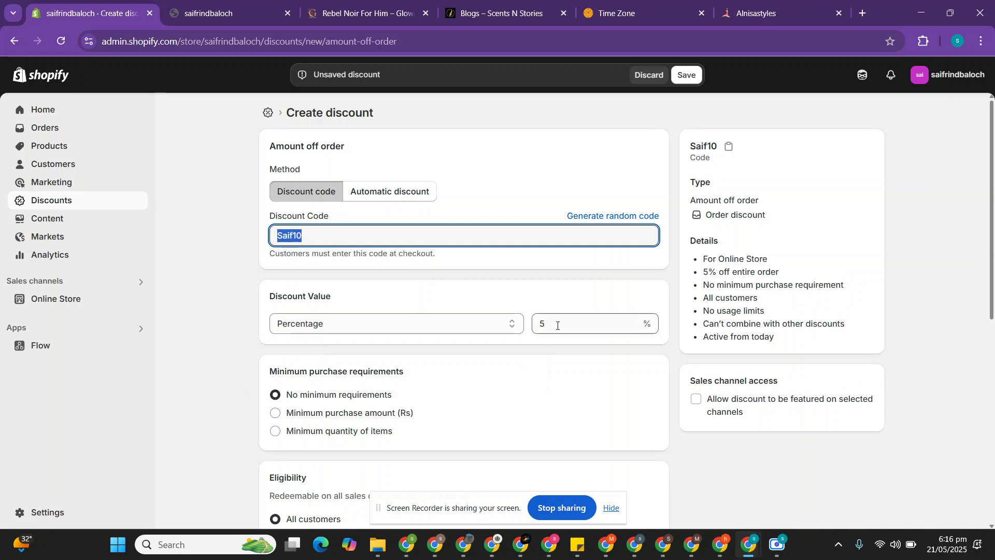
- Try a minimum purchase amount of Rs 2000 as the discount's purchase requirement
scroll(333, 371, "down", 2)
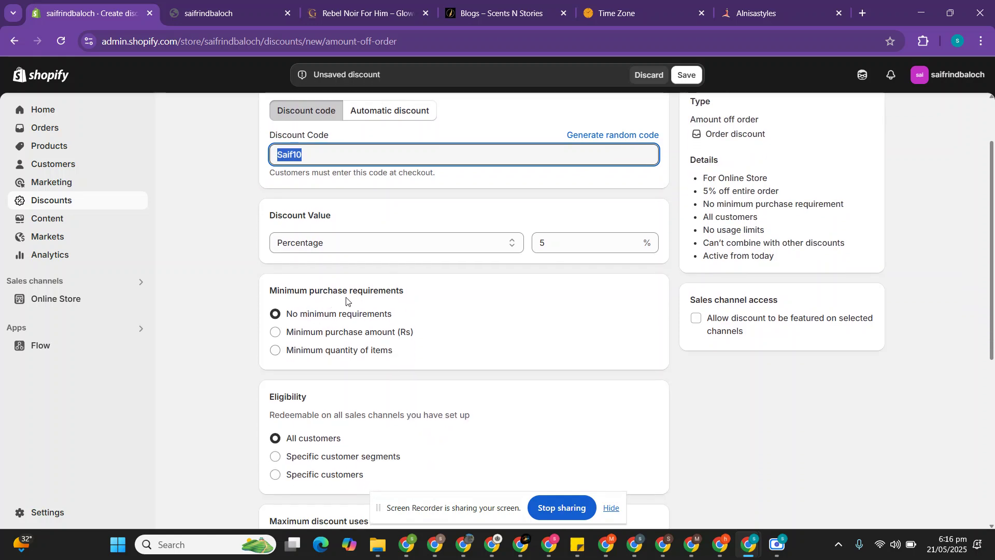
left_click(276, 333)
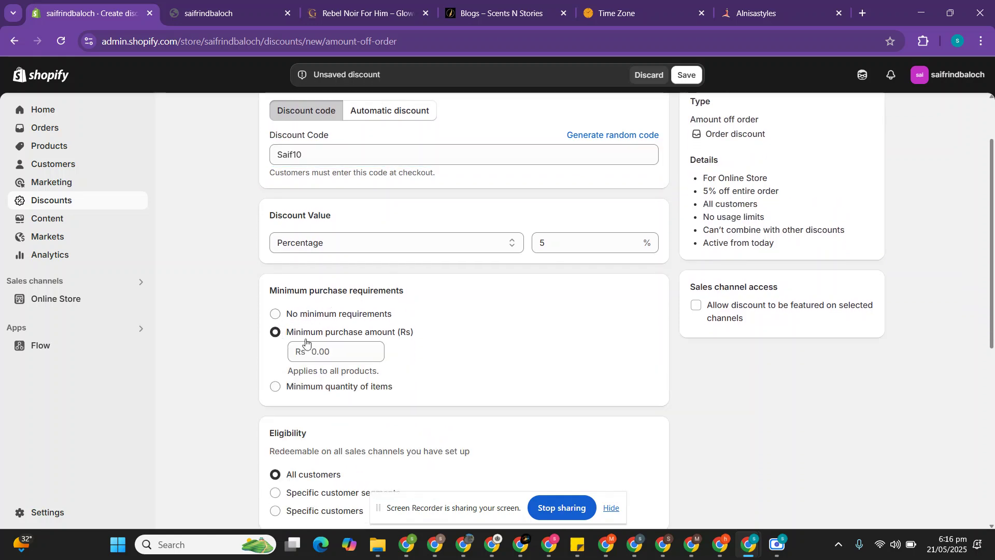
left_click(332, 355)
type("2000")
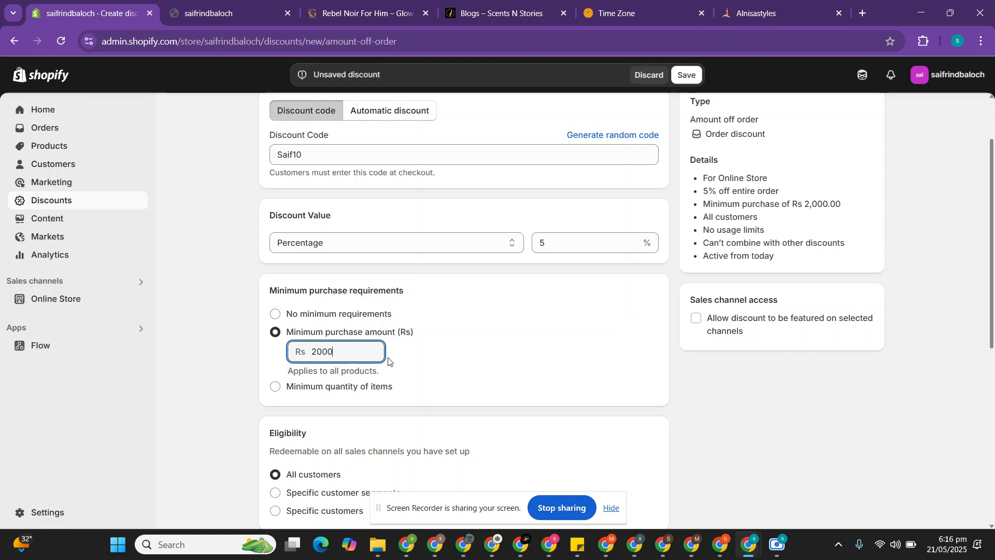
left_click(388, 358)
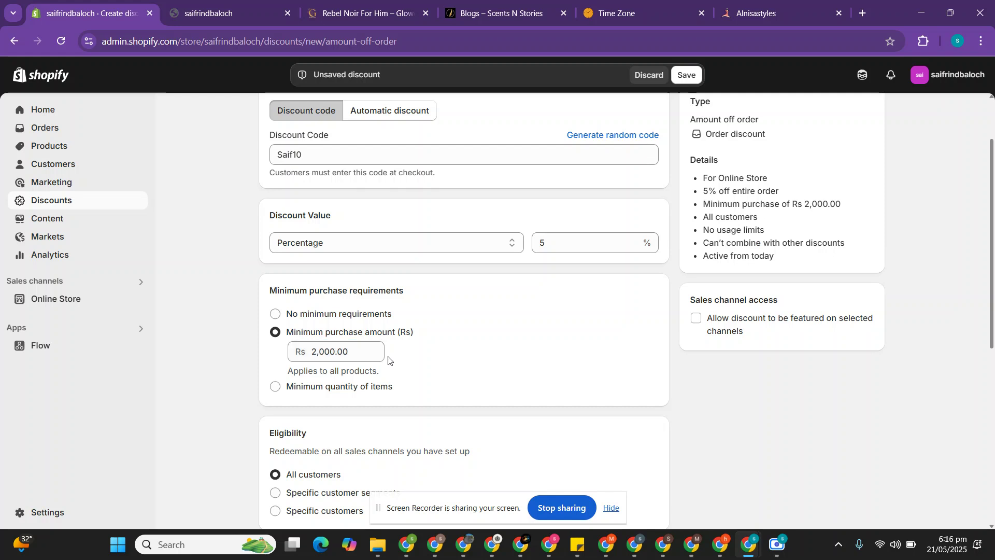
- Try a minimum quantity of 2 items, and return the discount to no minimum requirements
left_click(280, 390)
left_click_drag(330, 352, 328, 370)
left_click(328, 369)
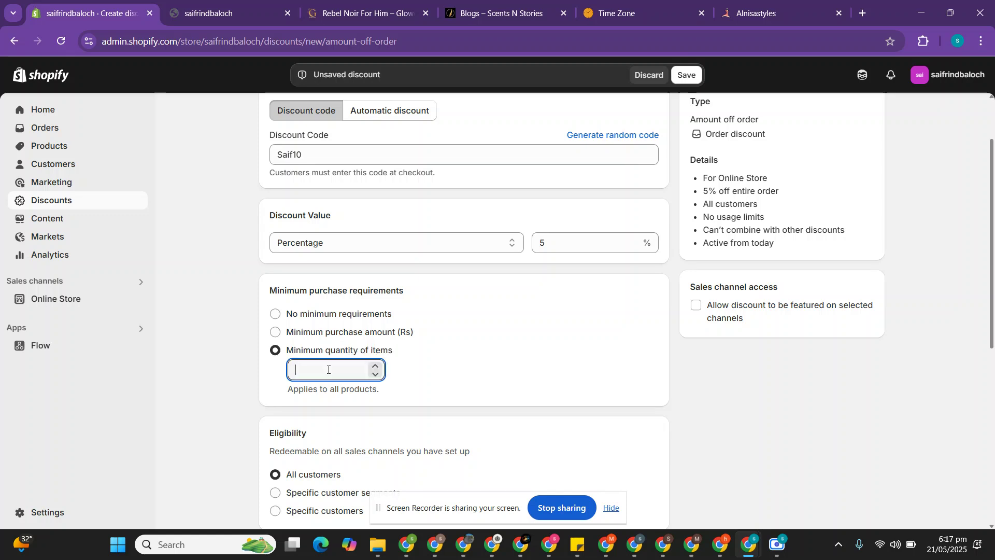
type("2")
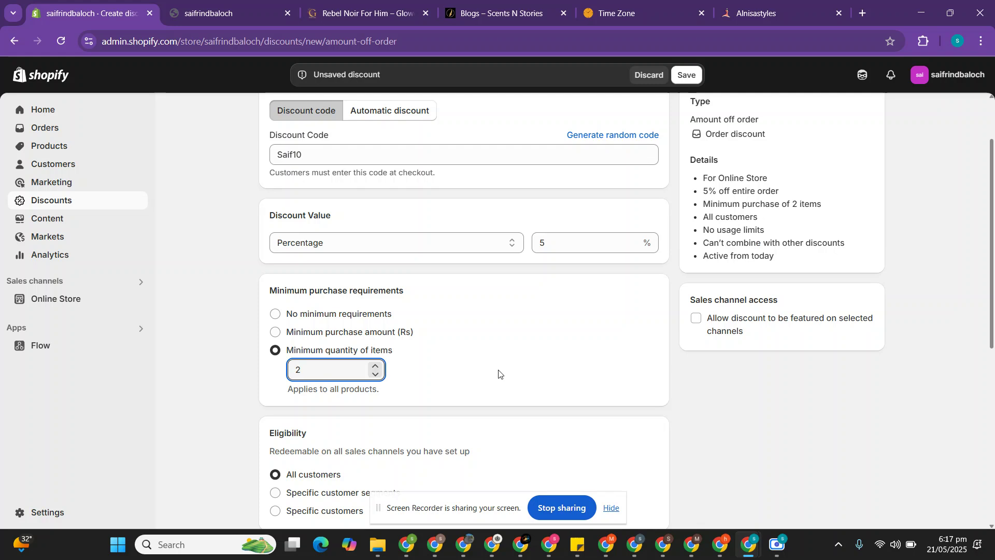
left_click(276, 315)
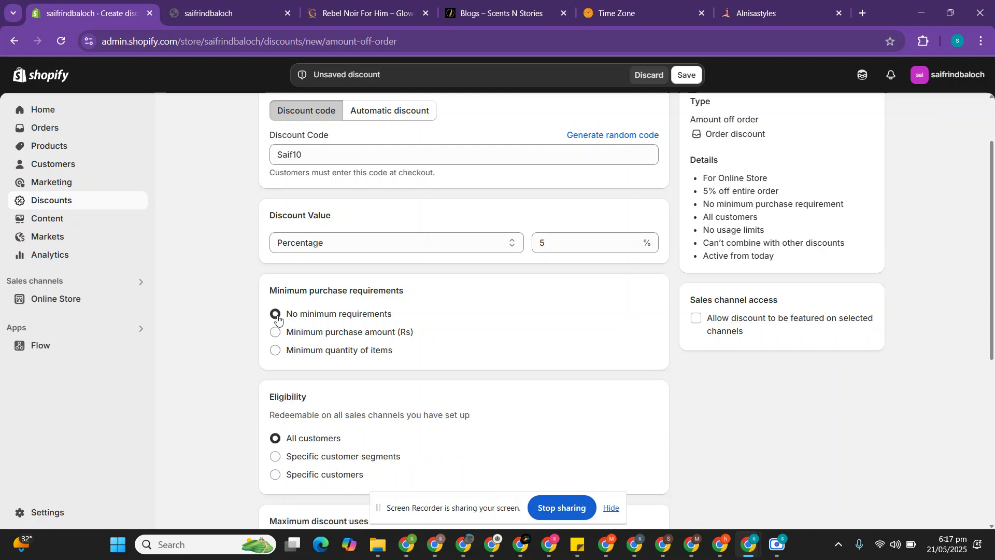
- Limit the discount to 10 uses in total and to one use per customer
scroll(394, 342, "down", 2)
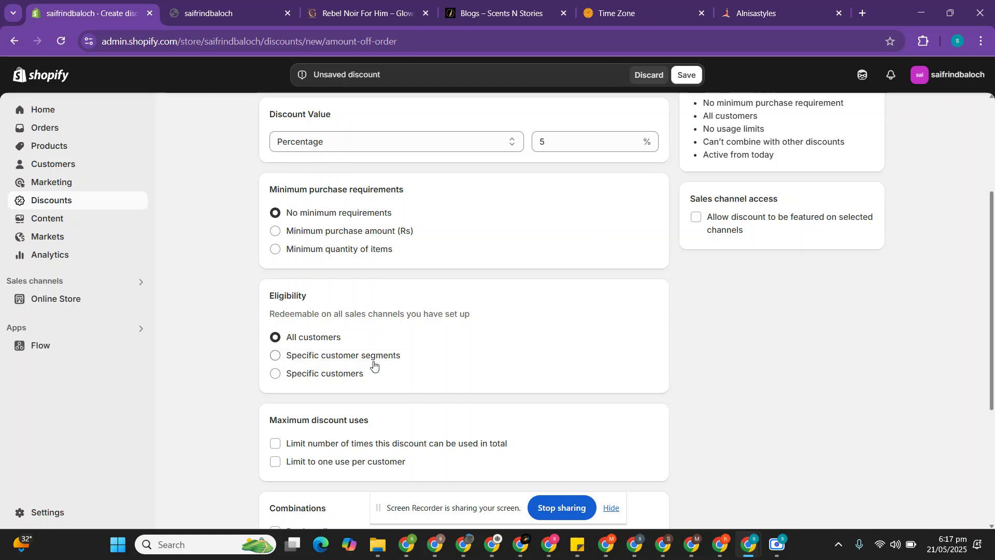
scroll(376, 364, "down", 1)
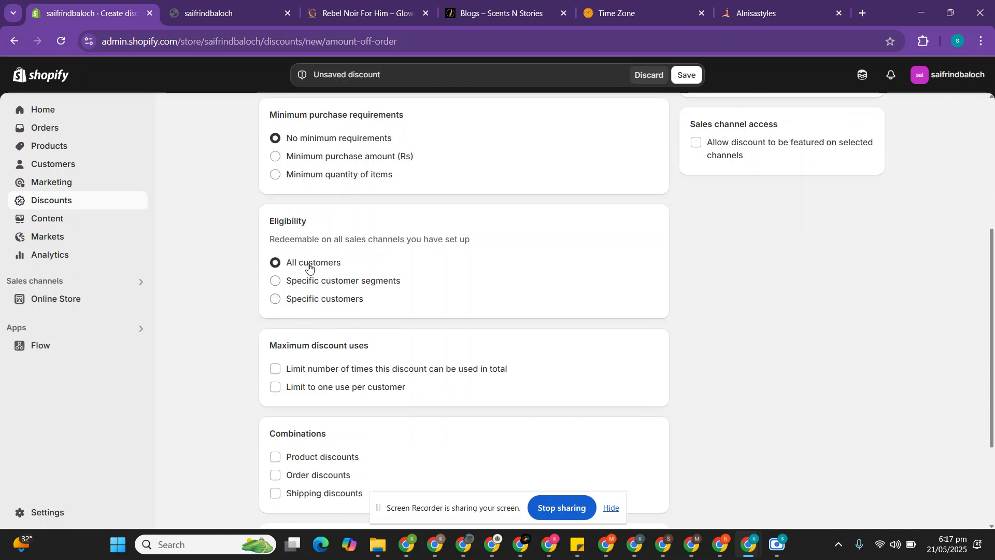
scroll(304, 302, "down", 1)
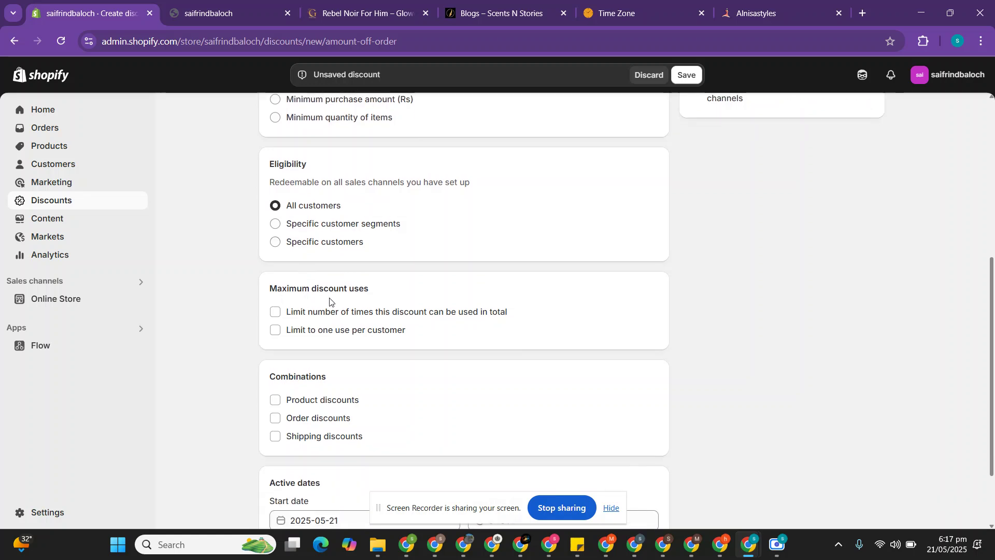
left_click(276, 312)
left_click(328, 330)
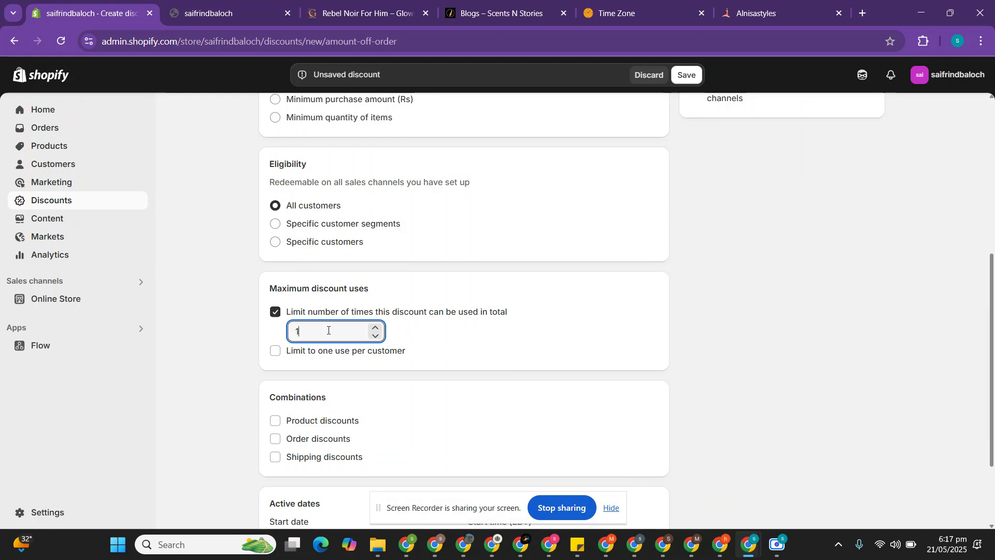
type("100")
left_click(441, 339)
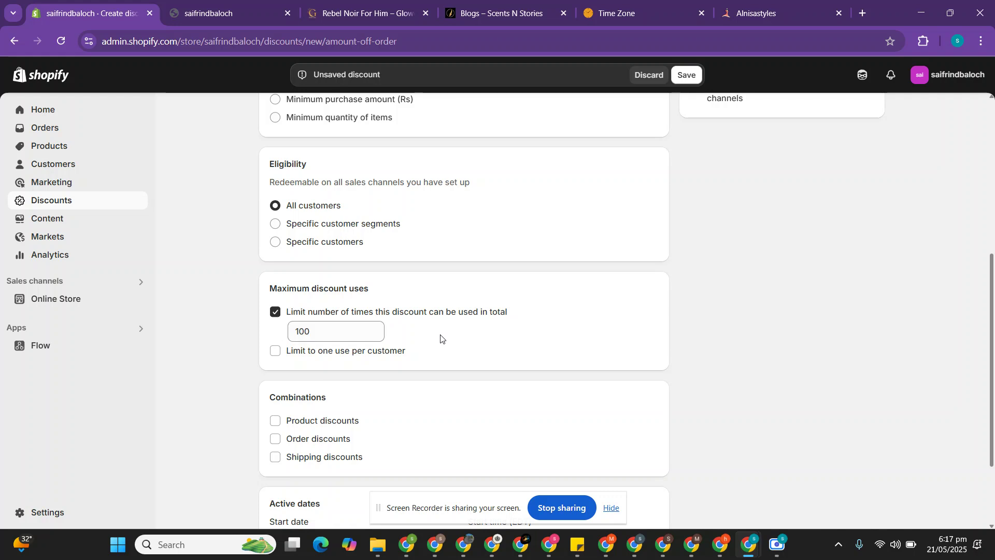
left_click(327, 335)
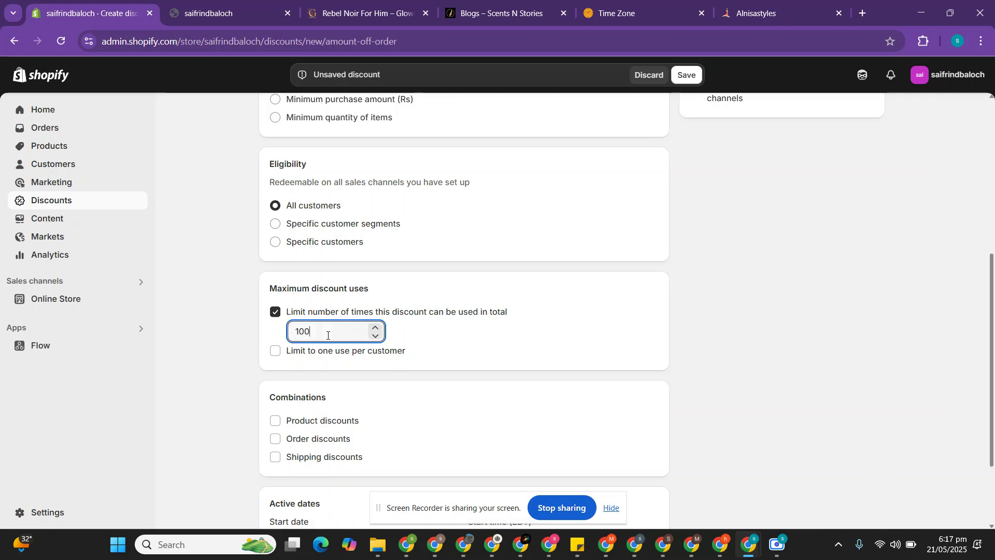
left_click(434, 350)
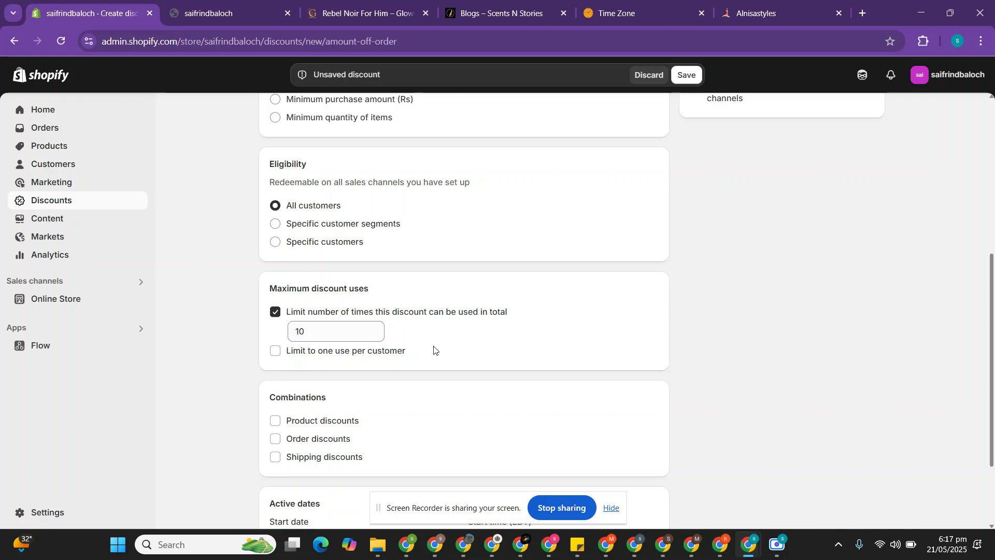
left_click(276, 353)
- Turn on an end date for the discount and turn it off again
scroll(276, 358, "down", 2)
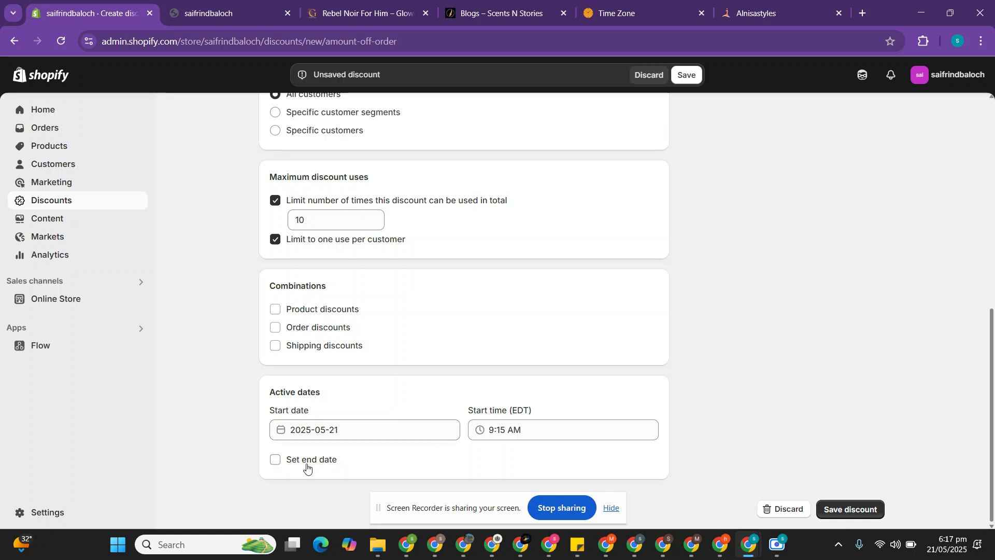
left_click(275, 459)
scroll(278, 459, "down", 1)
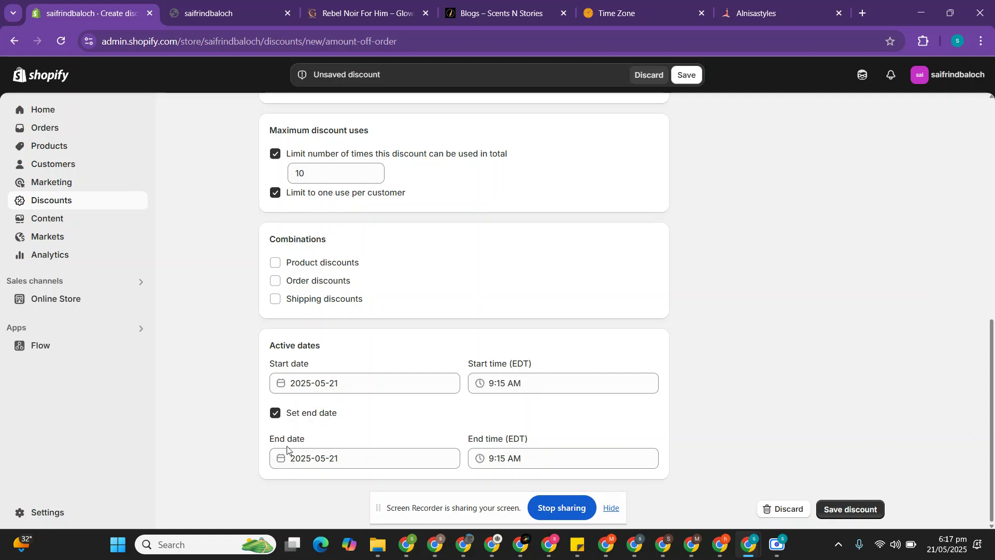
left_click(275, 413)
- Save the new order discount
scroll(555, 324, "up", 10)
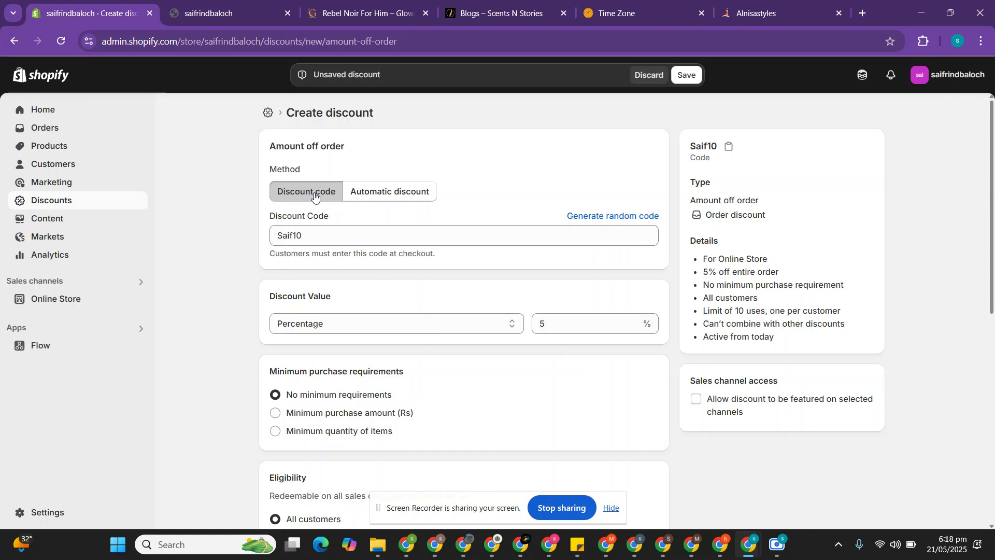
left_click(688, 75)
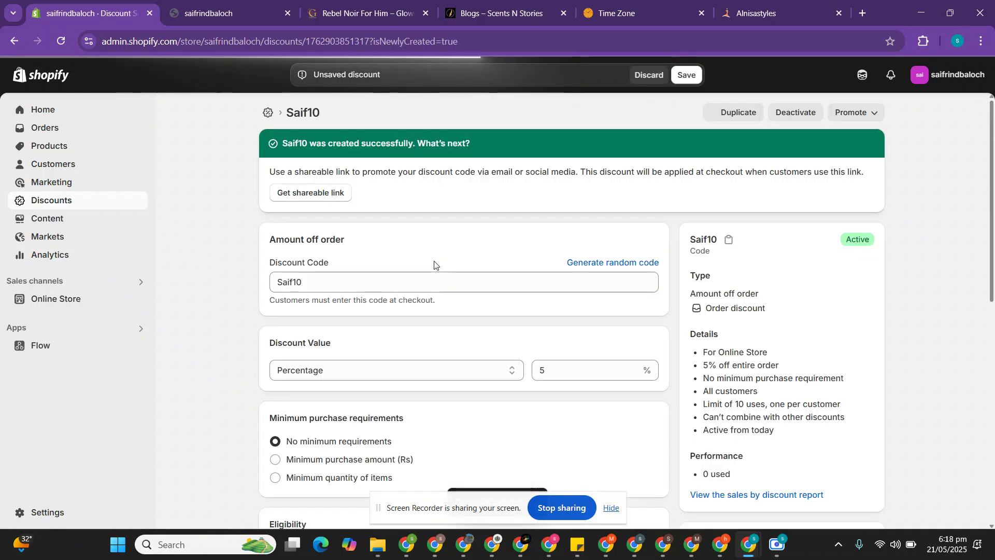
- Switch to the online storefront and open the Catch 22 product from the Men collection of Tester Boxes
key("ctrl+3")
key("ctrl+2")
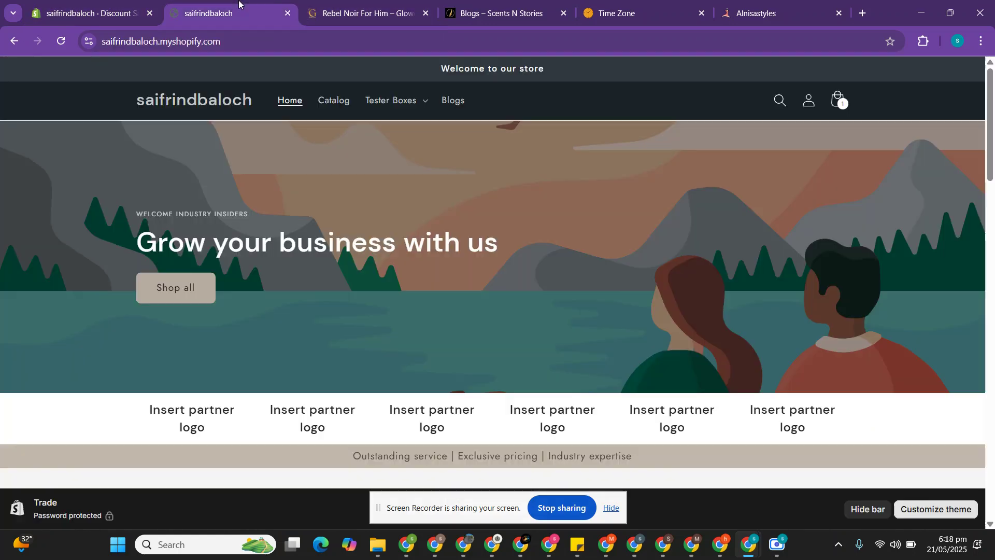
left_click(425, 101)
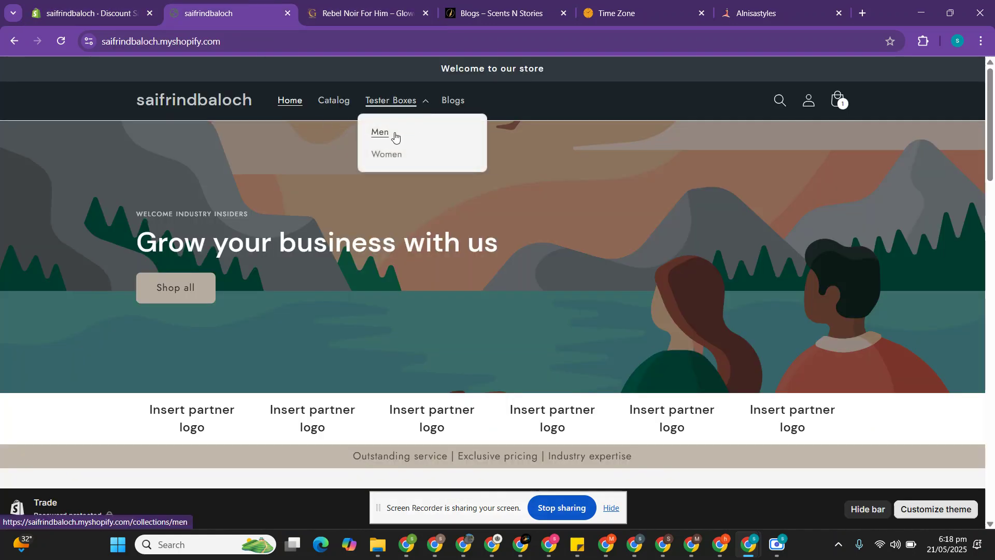
left_click(395, 135)
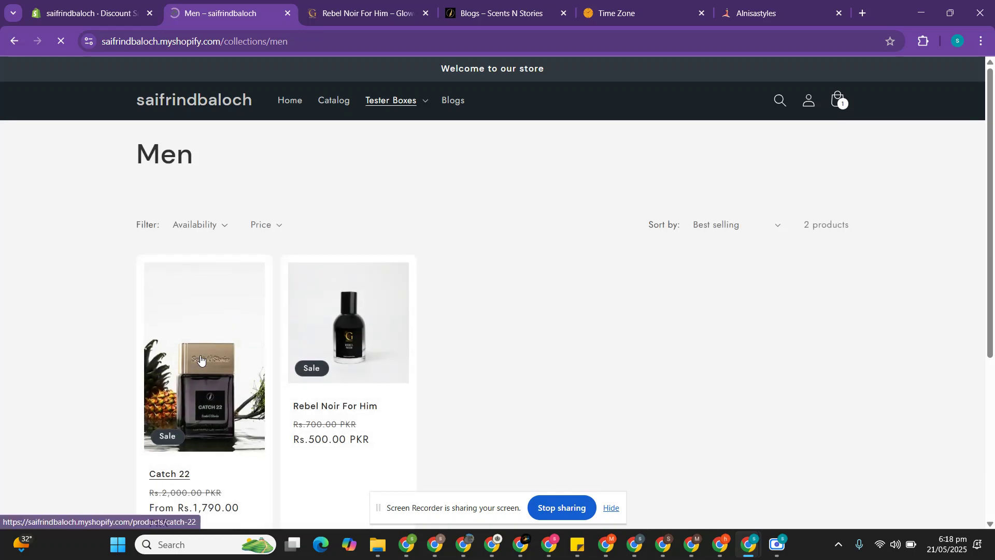
left_click(200, 359)
- View the cart from the Catch 22 product page and proceed to checkout
scroll(439, 328, "down", 5)
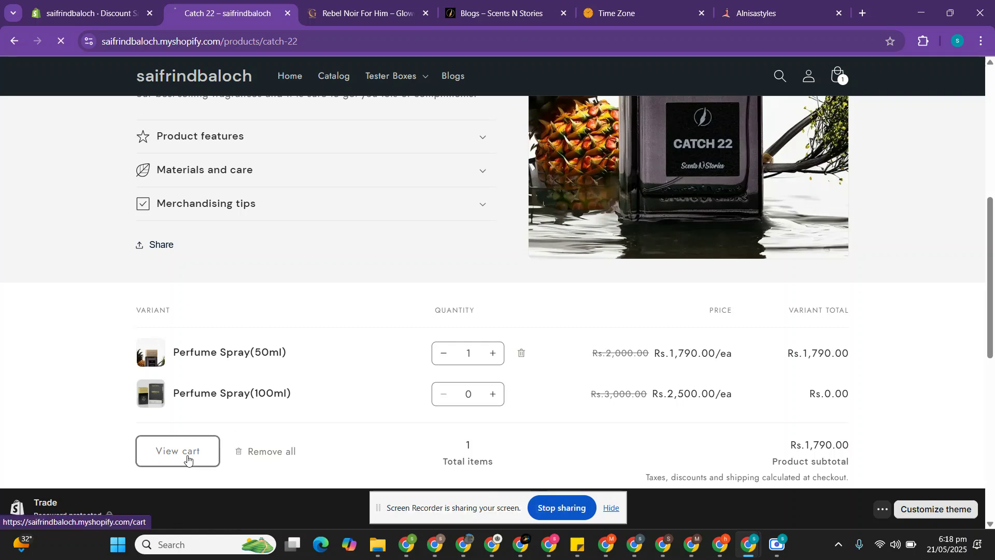
left_click(184, 456)
scroll(678, 451, "down", 2)
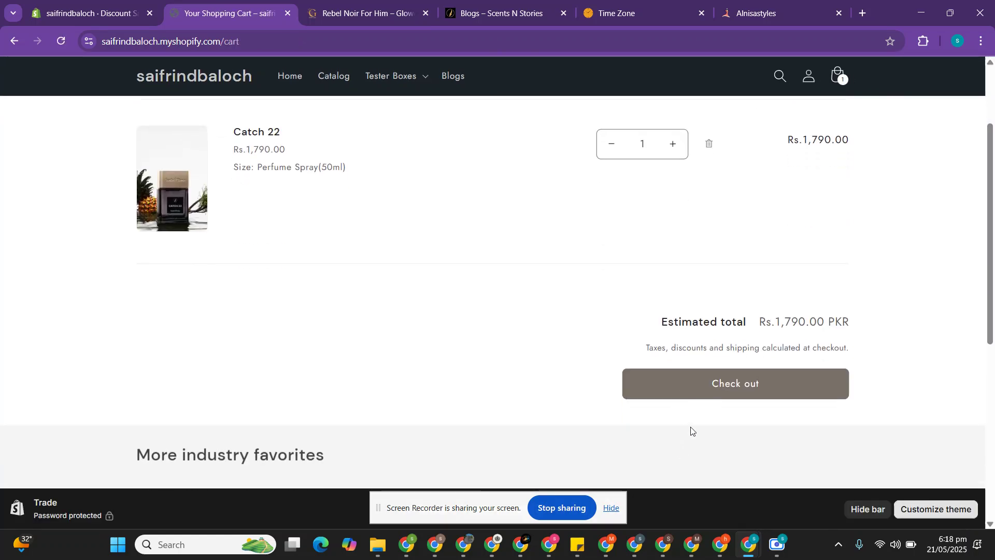
left_click(724, 393)
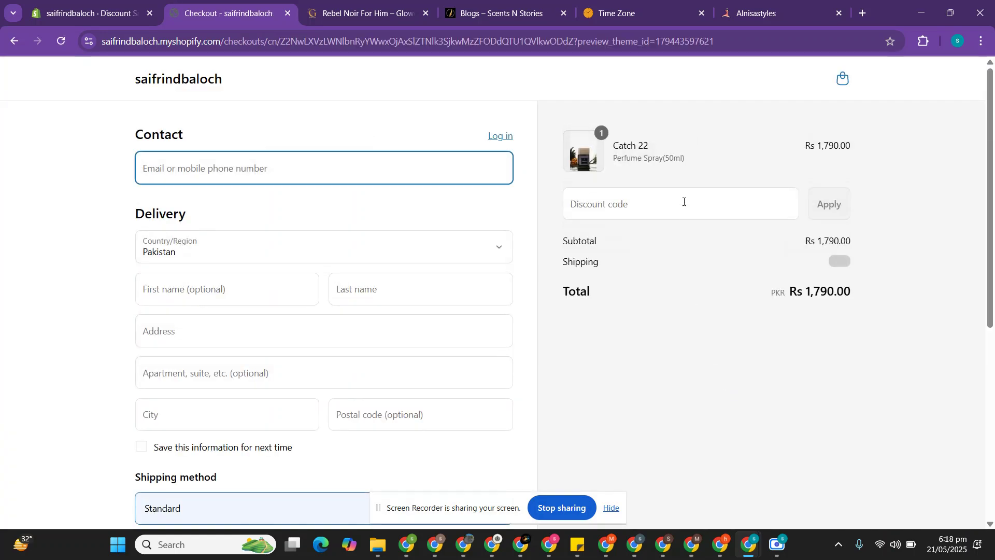
- Apply the discount code Saif10 to the order at checkout
left_click(674, 202)
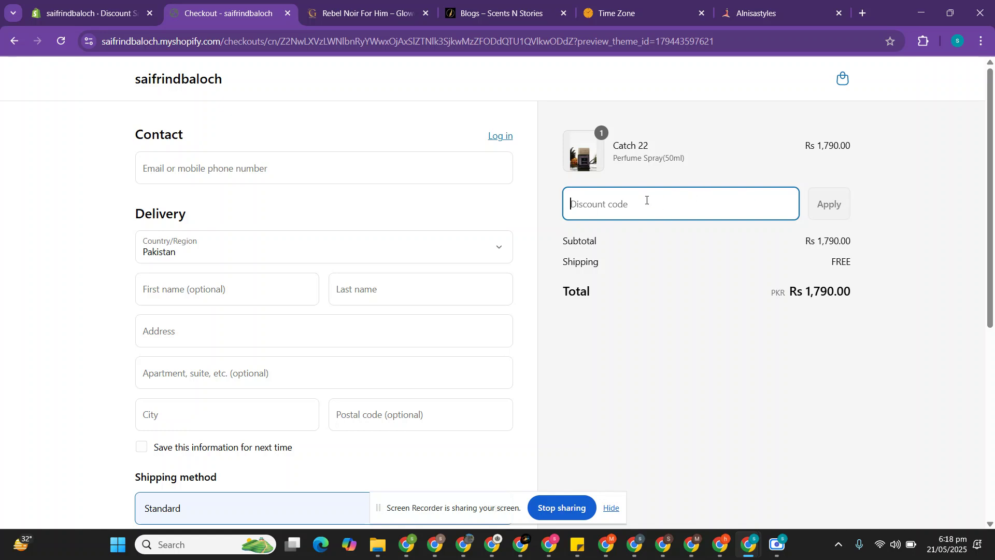
type("Sa")
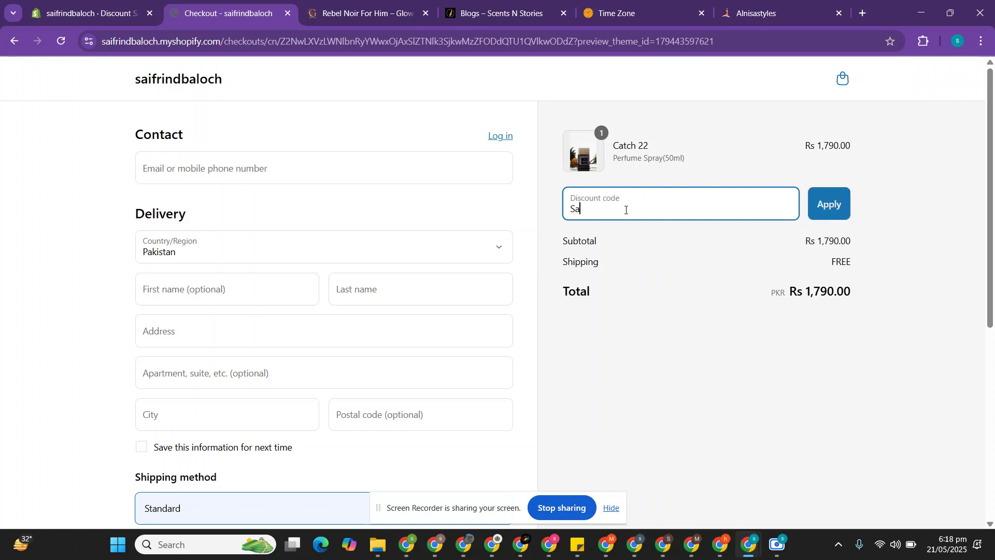
type("if10")
left_click(823, 206)
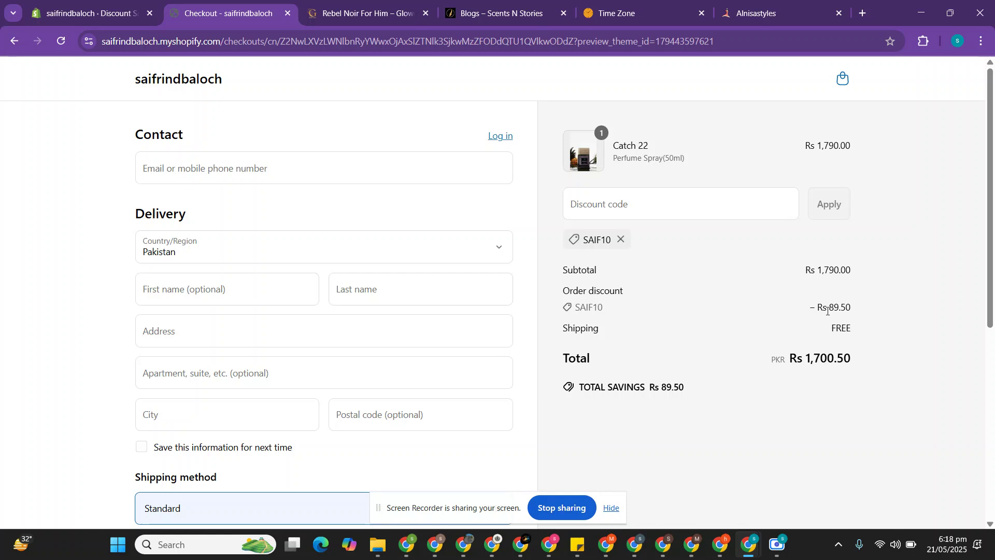
- Return to the store admin's Discounts list and deactivate the Saif10 discount
triple_click(828, 310)
double_click(825, 271)
left_click(113, 7)
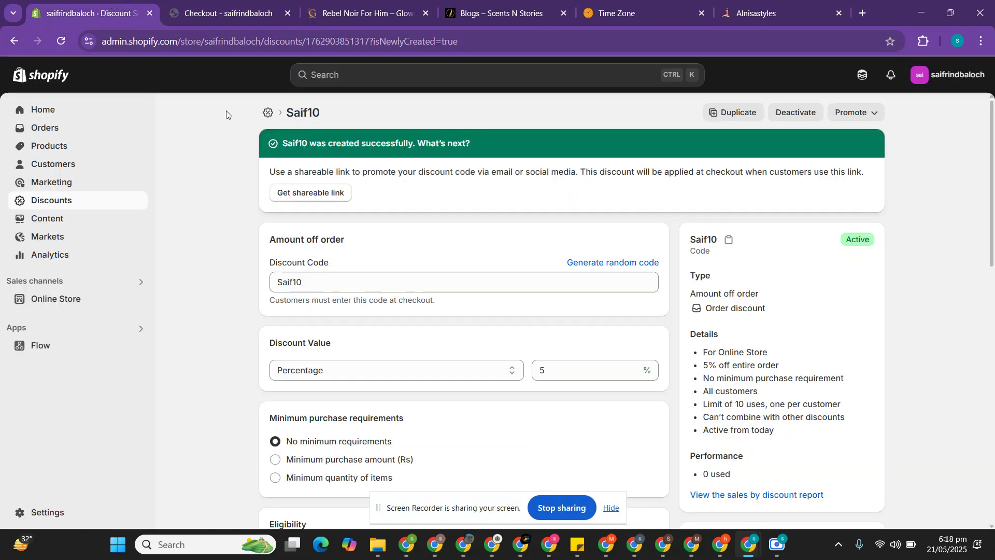
left_click(112, 202)
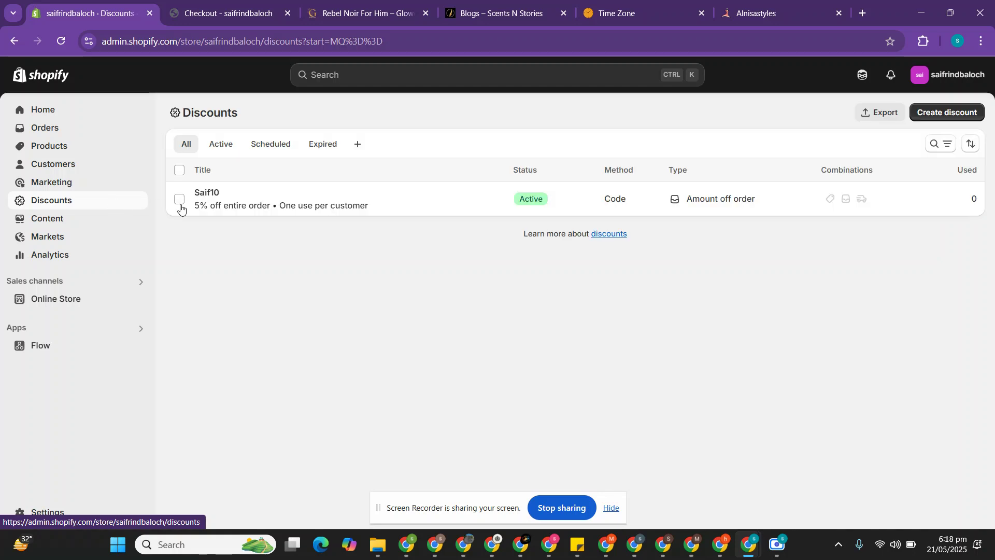
left_click(179, 200)
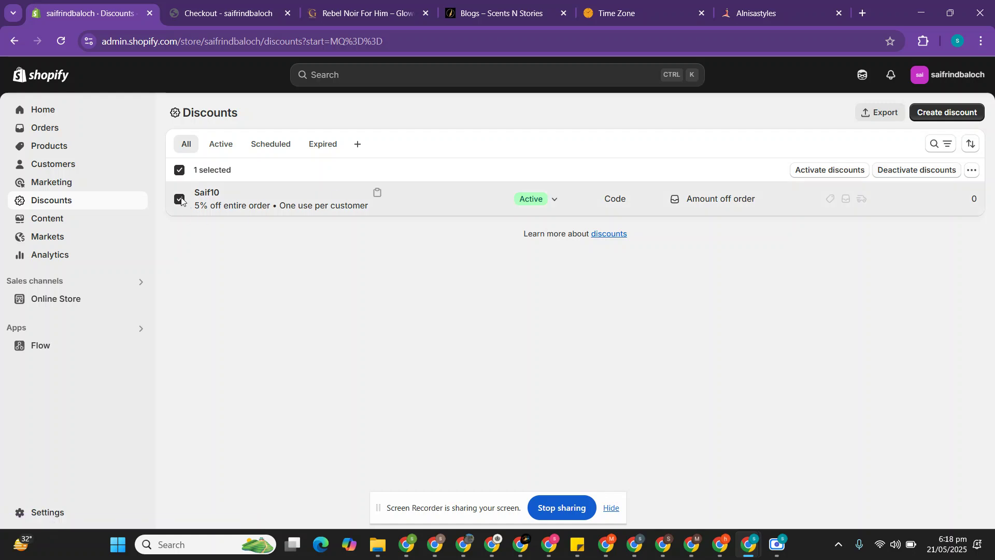
left_click(910, 171)
left_click(666, 335)
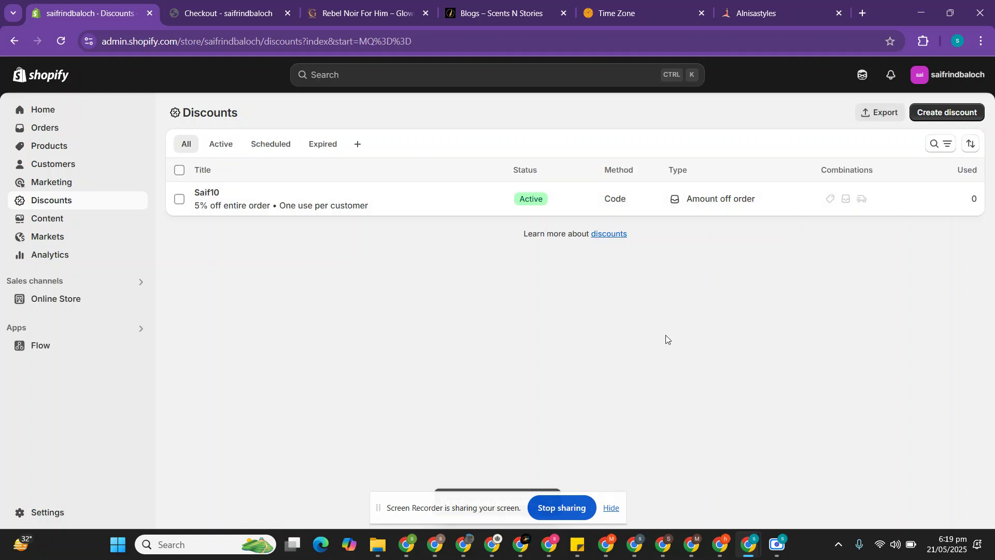
- Start a new amount off order discount using the automatic discount method and title it SAIF
left_click(938, 112)
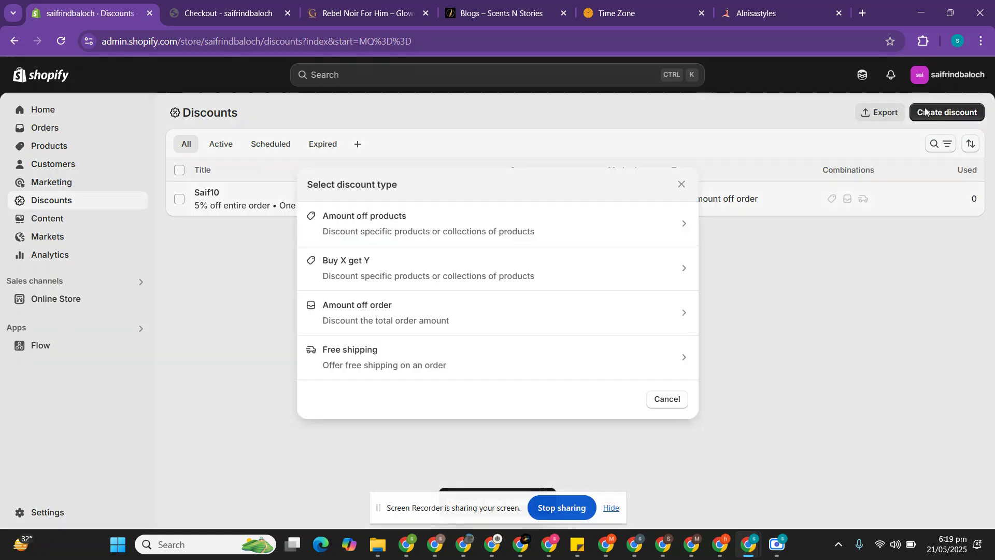
left_click(474, 314)
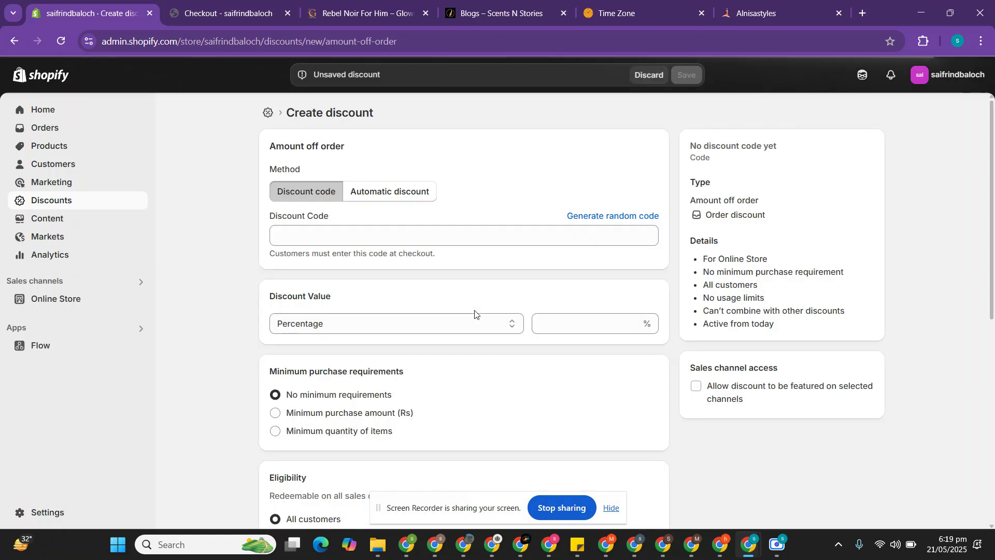
left_click(402, 192)
left_click(351, 235)
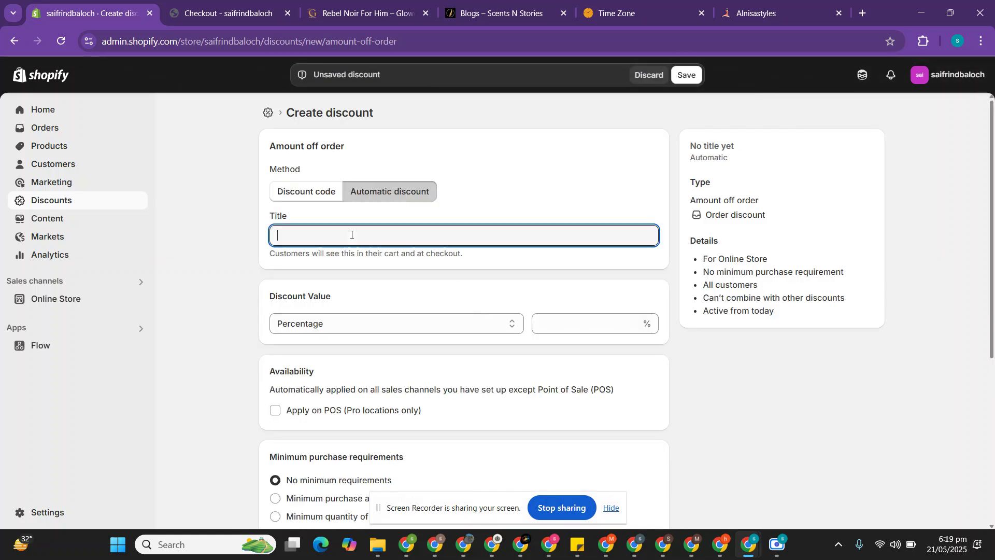
type("SAIF")
- Set the discount value to a fixed amount of Rs 400
left_click(569, 321)
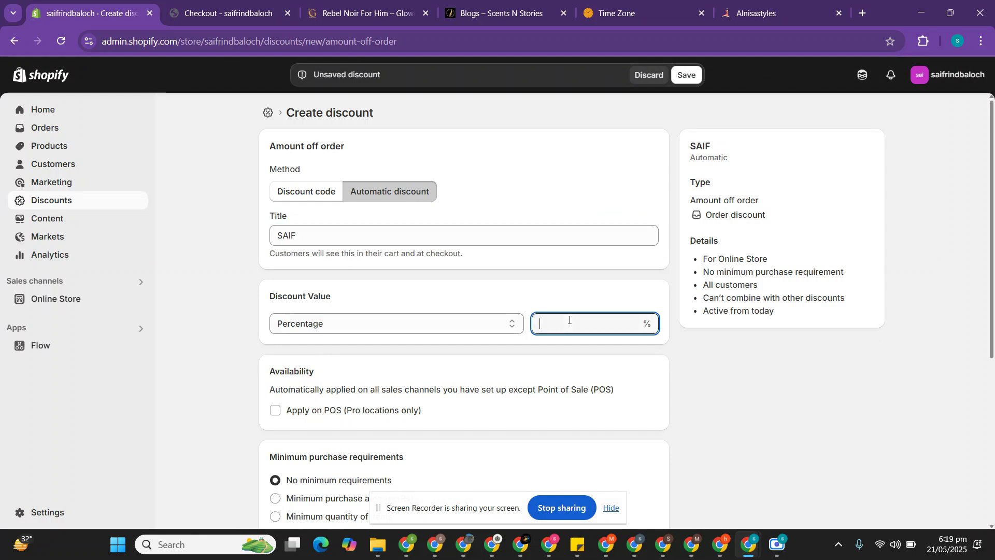
left_click(380, 331)
left_click(348, 357)
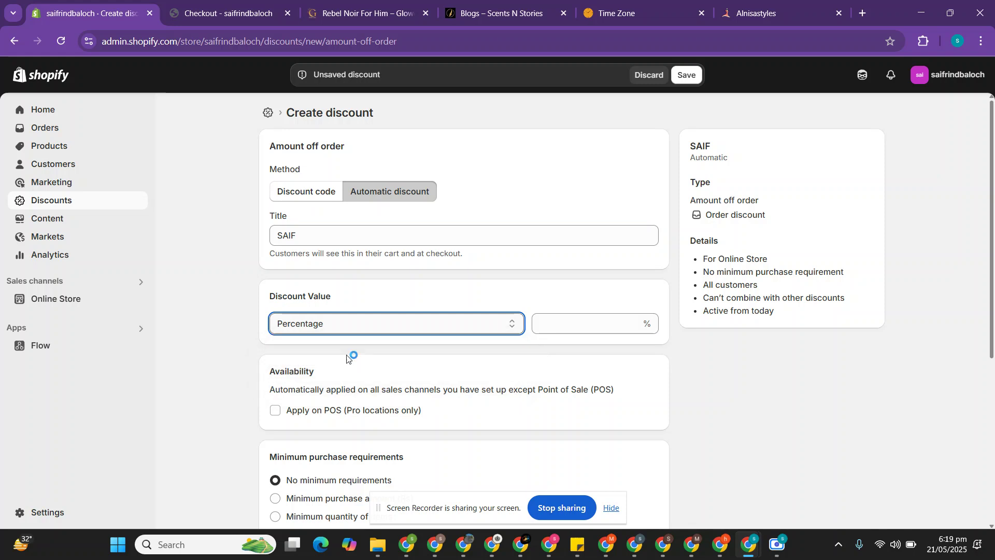
left_click(588, 322)
type("400")
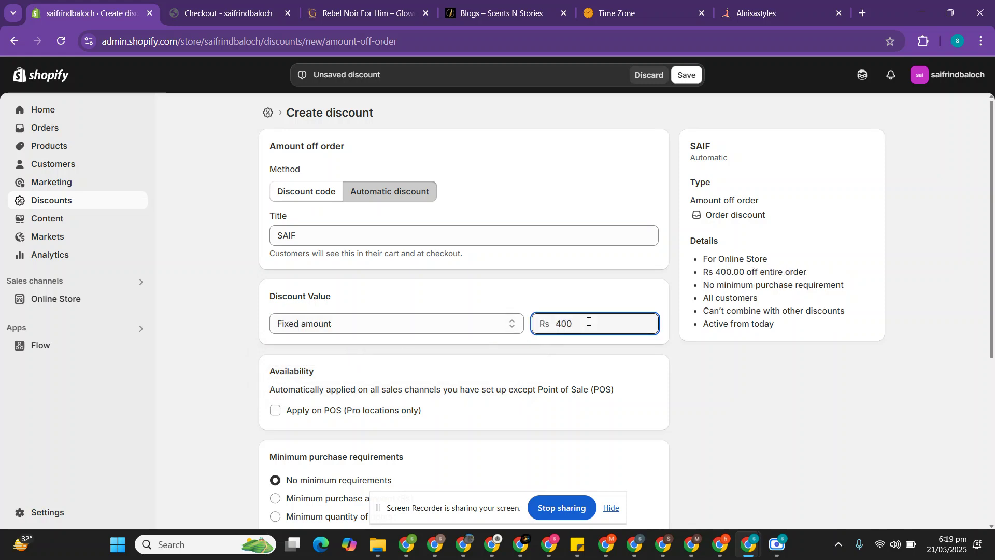
left_click(698, 395)
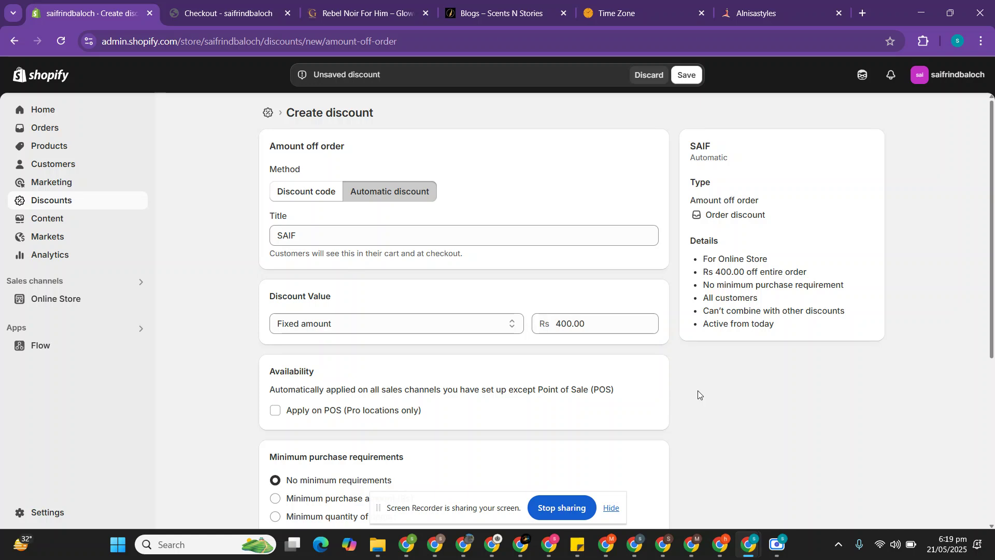
- Require a minimum purchase amount of Rs 2,000 and save the automatic discount
scroll(699, 396, "down", 4)
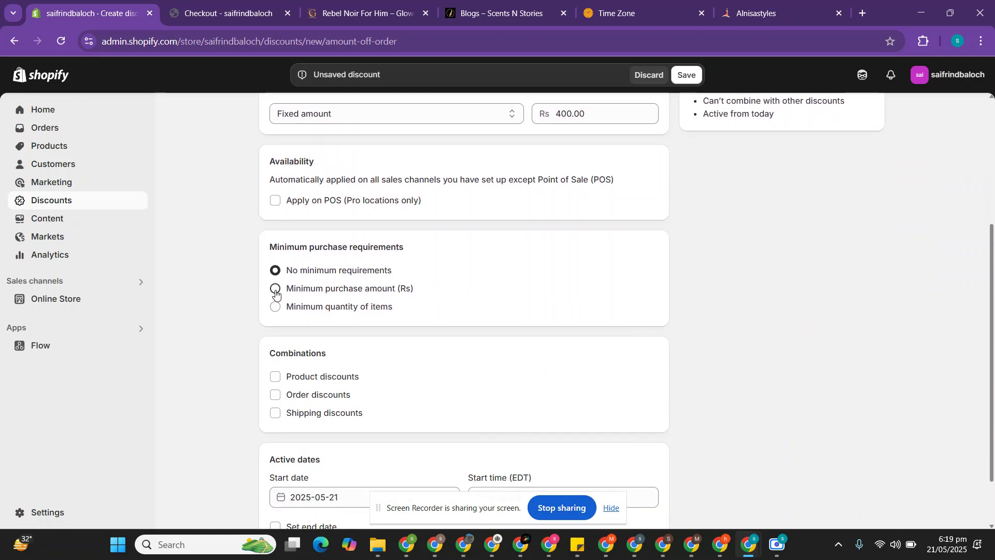
left_click(275, 292)
left_click(346, 314)
type("2")
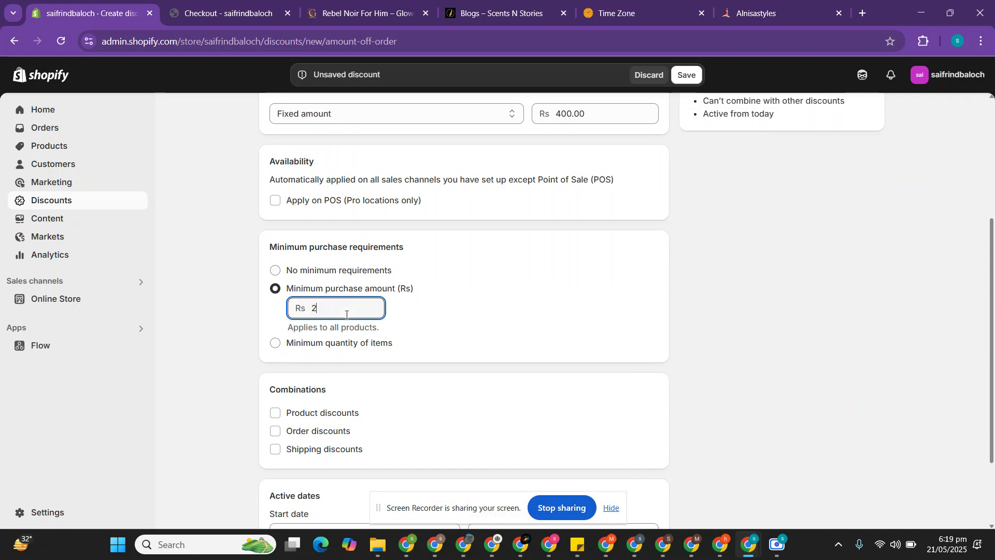
type("000")
left_click(451, 320)
scroll(450, 318, "up", 3)
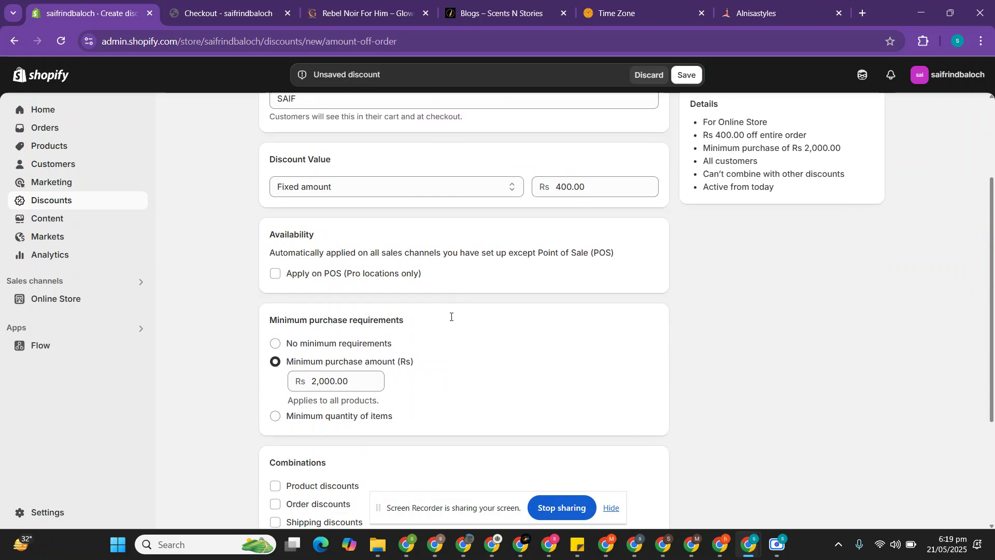
scroll(451, 317, "down", 3)
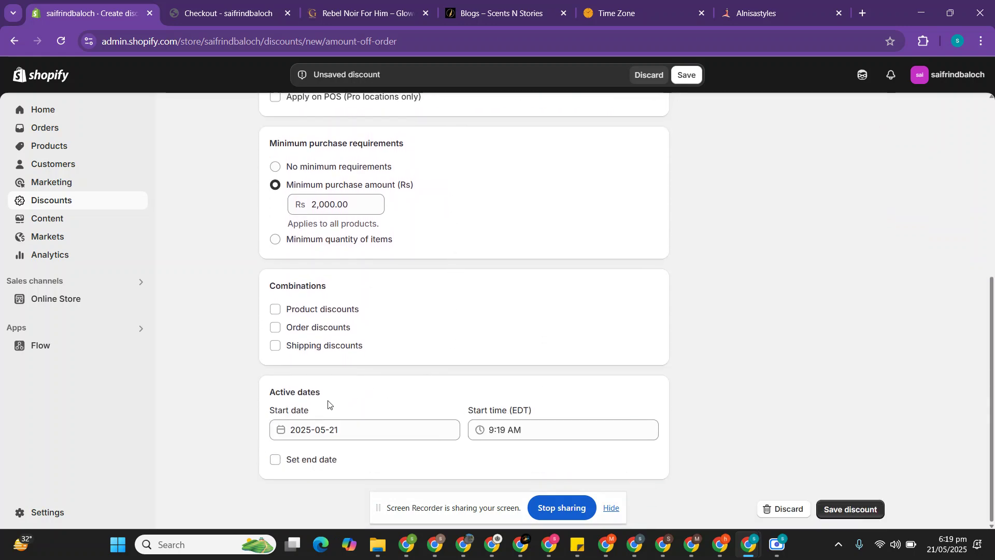
scroll(612, 400, "up", 5)
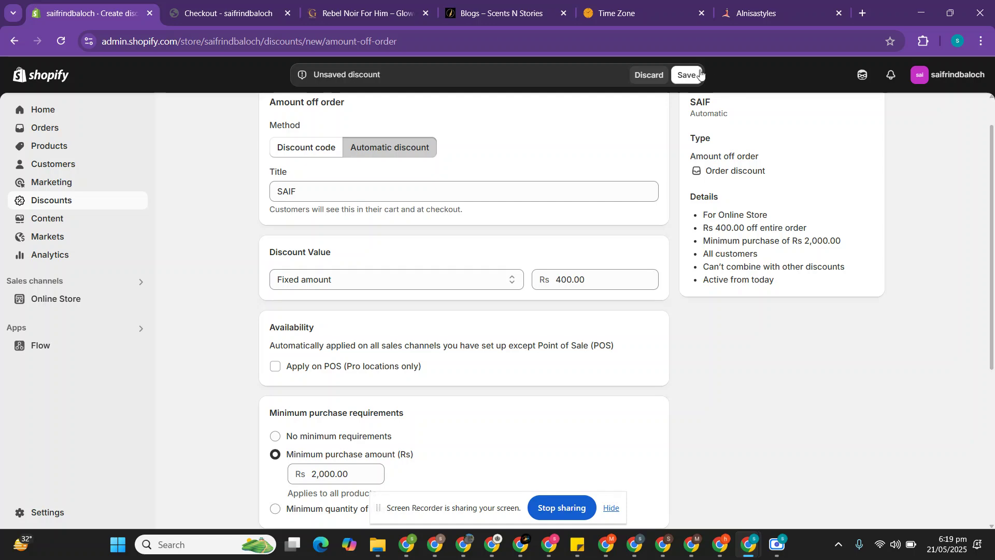
left_click(697, 74)
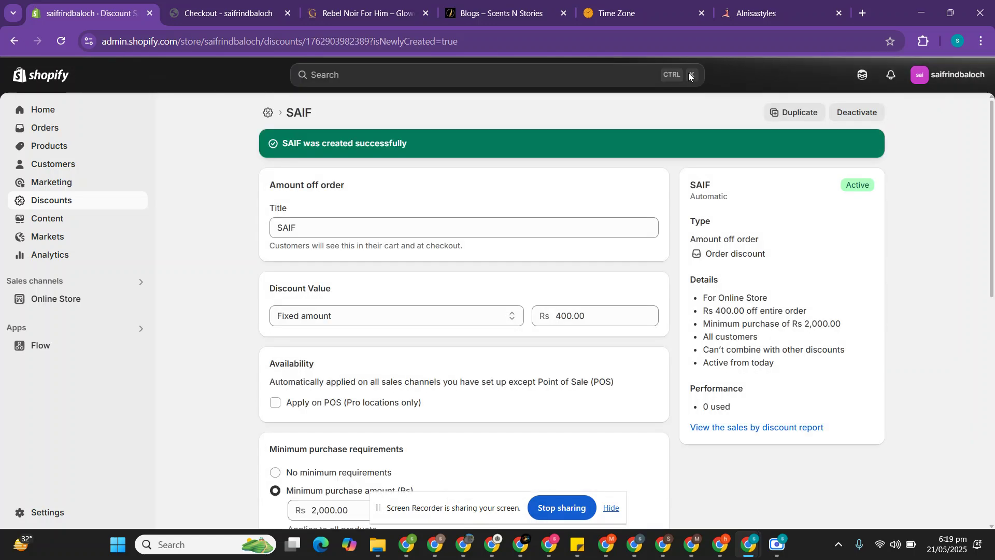
- Switch to the storefront checkout, reopen the cart and check out again with one Catch 22
left_click(228, 13)
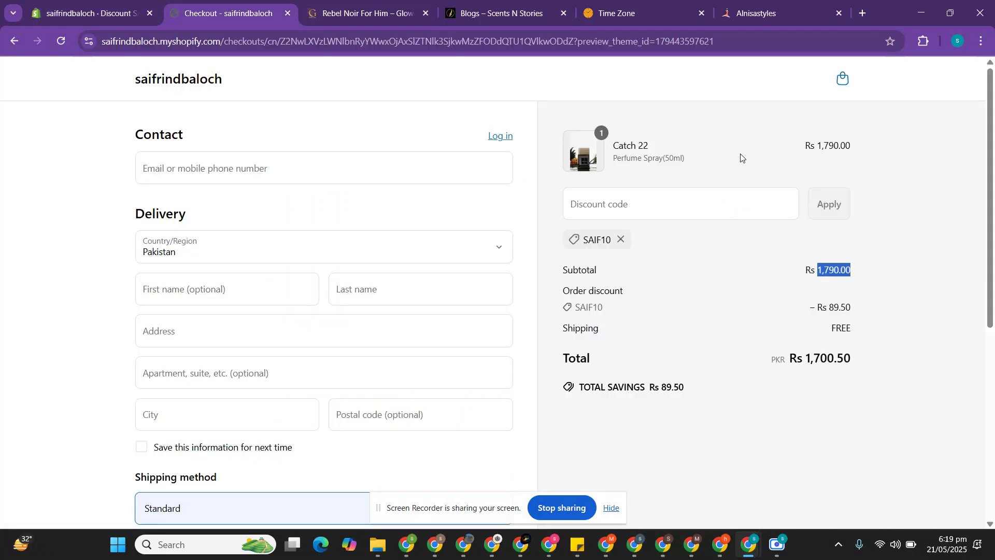
left_click(843, 80)
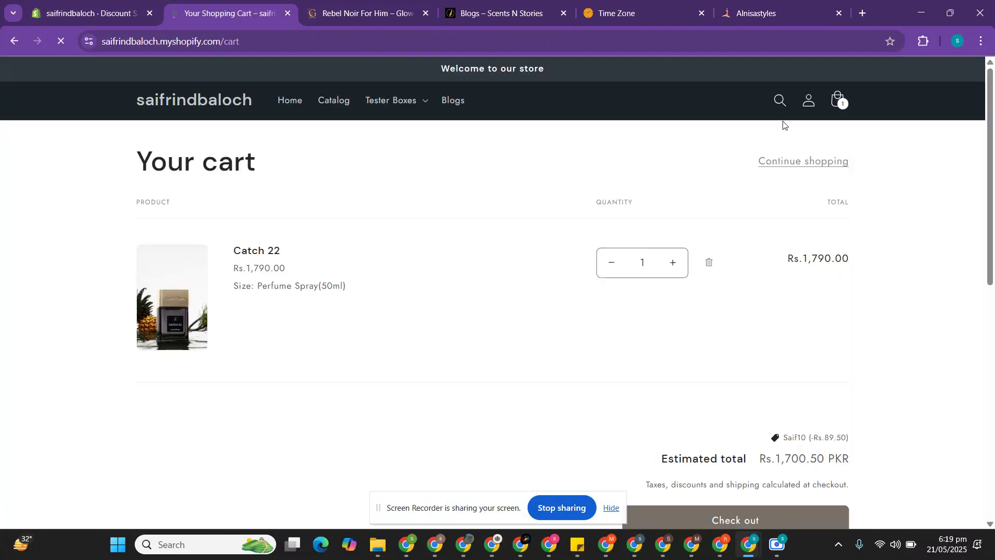
scroll(740, 403, "down", 1)
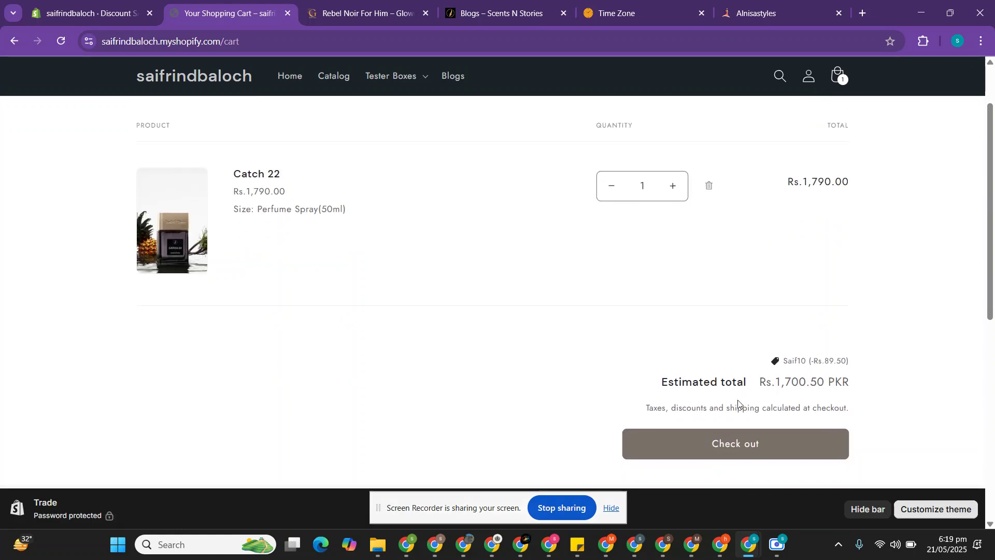
left_click(747, 444)
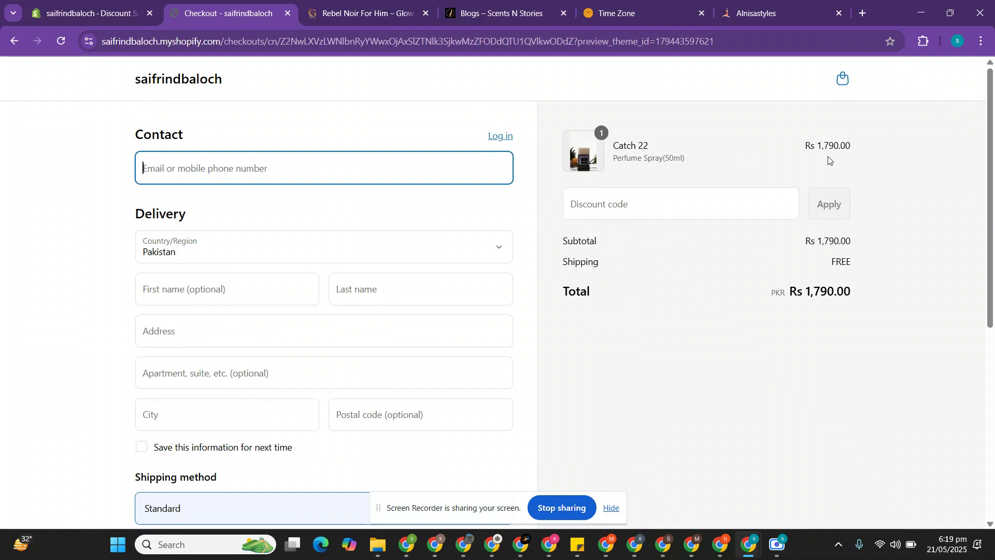
- Increase the Catch 22 quantity in the cart to 2, check out again and check the order discount in the summary
left_click(841, 80)
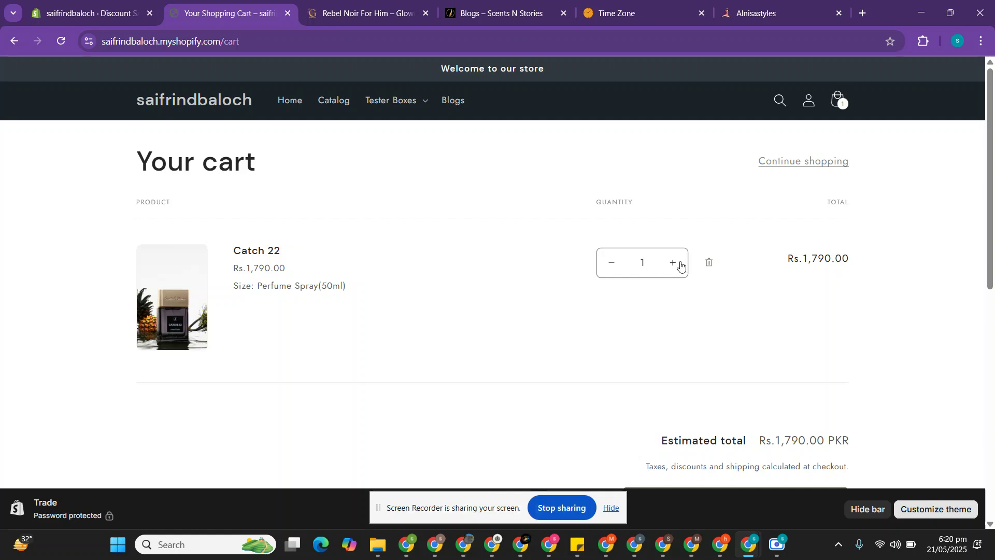
left_click(680, 266)
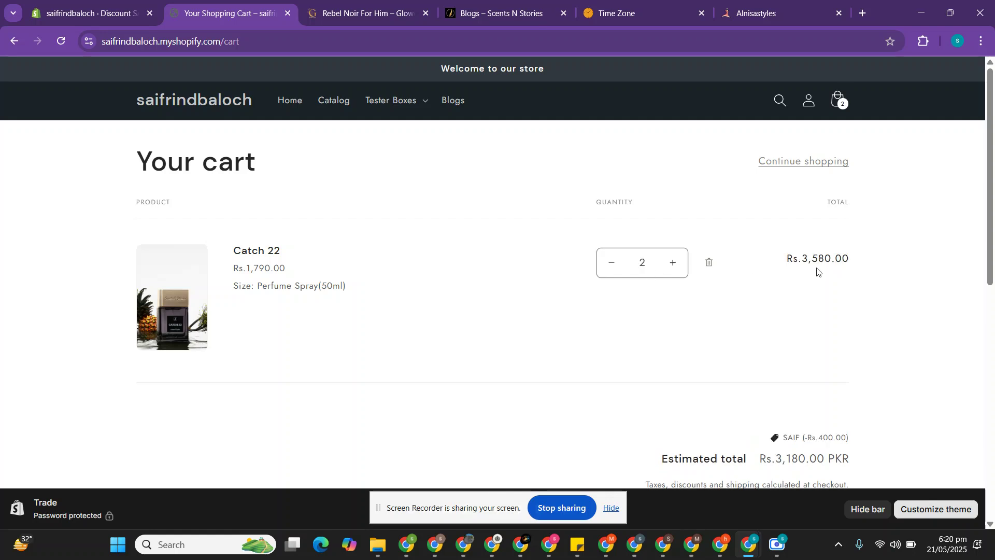
scroll(817, 271, "down", 1)
scroll(816, 272, "down", 1)
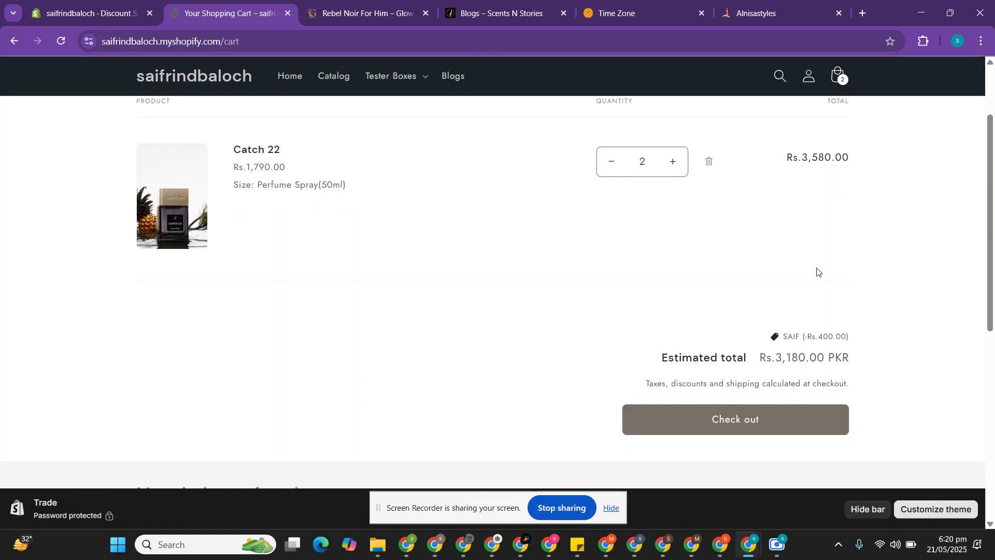
left_click(740, 417)
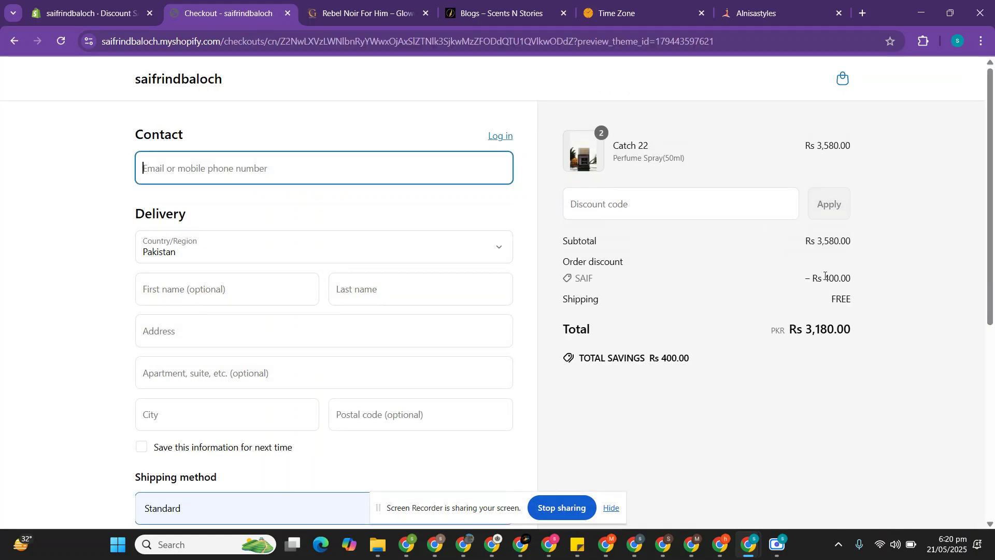
double_click(829, 278)
triple_click(826, 276)
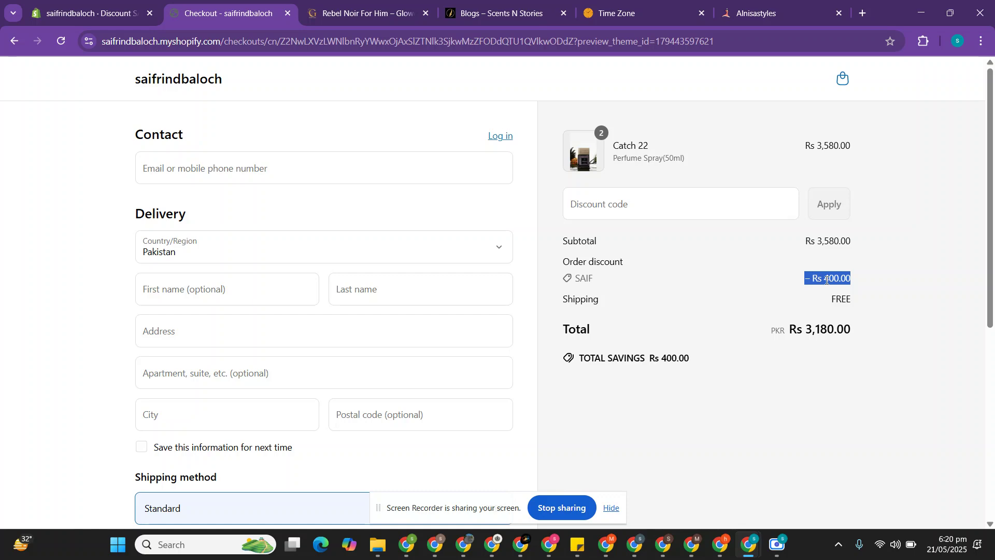
- Review the SAIF discount's settings in the store admin and view the available discount types from the Discounts list
left_click(91, 12)
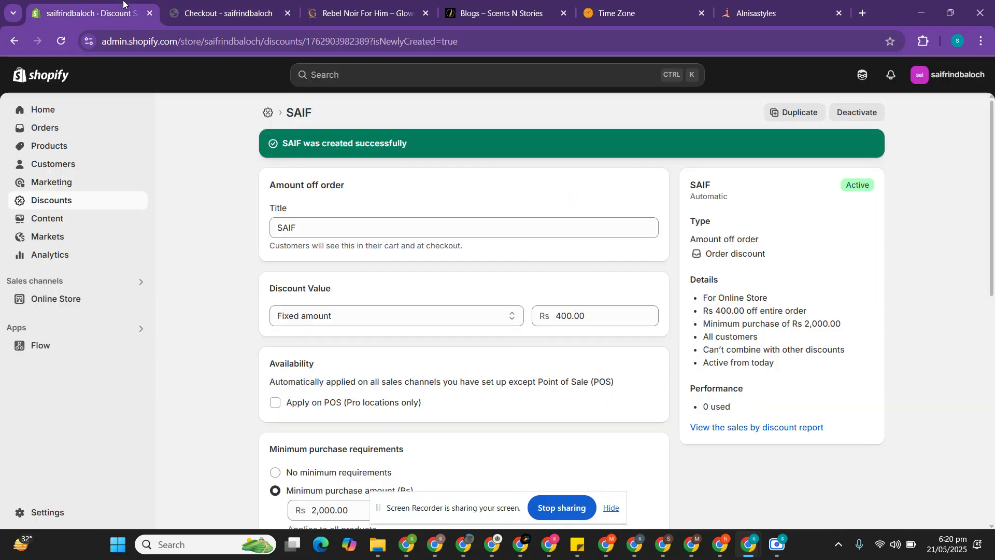
scroll(395, 317, "down", 2)
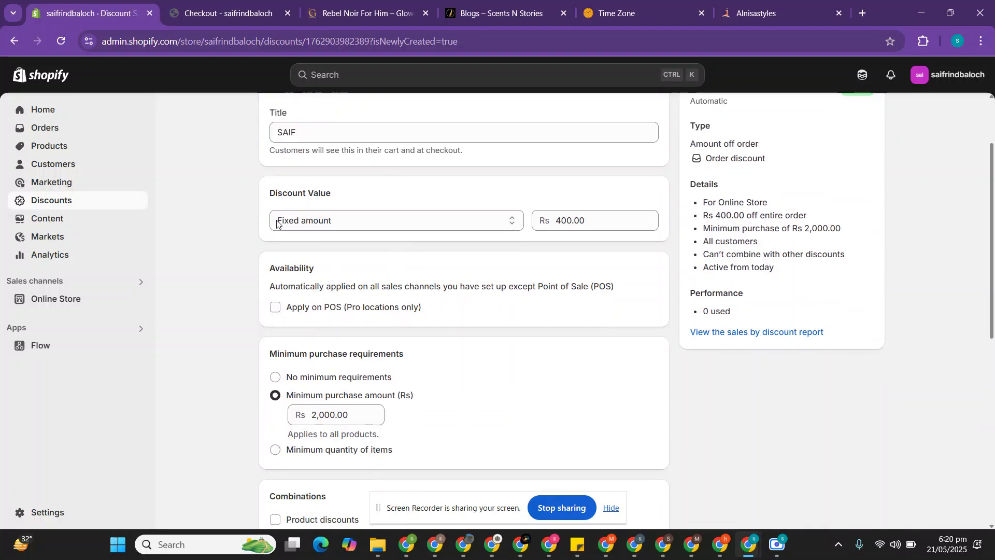
scroll(550, 227, "up", 2)
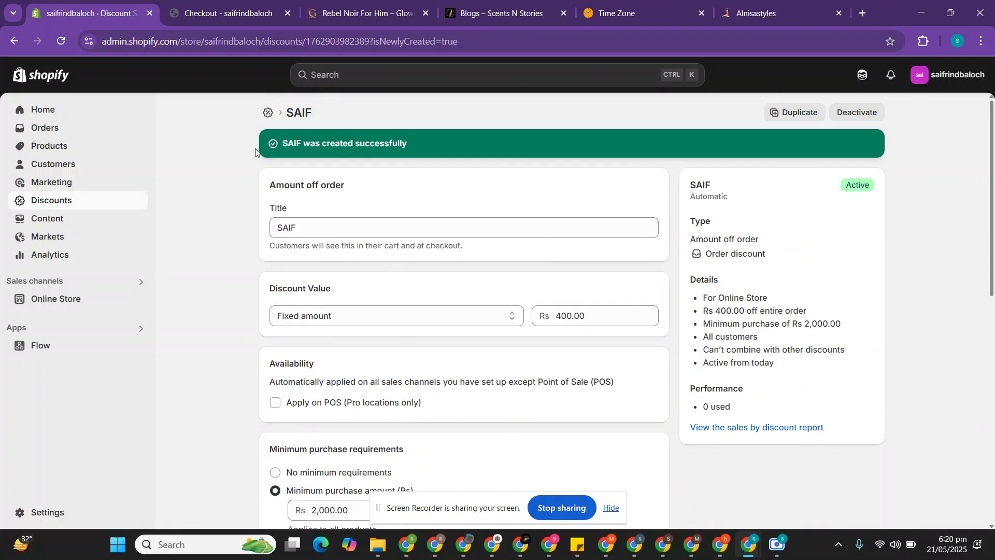
left_click(134, 201)
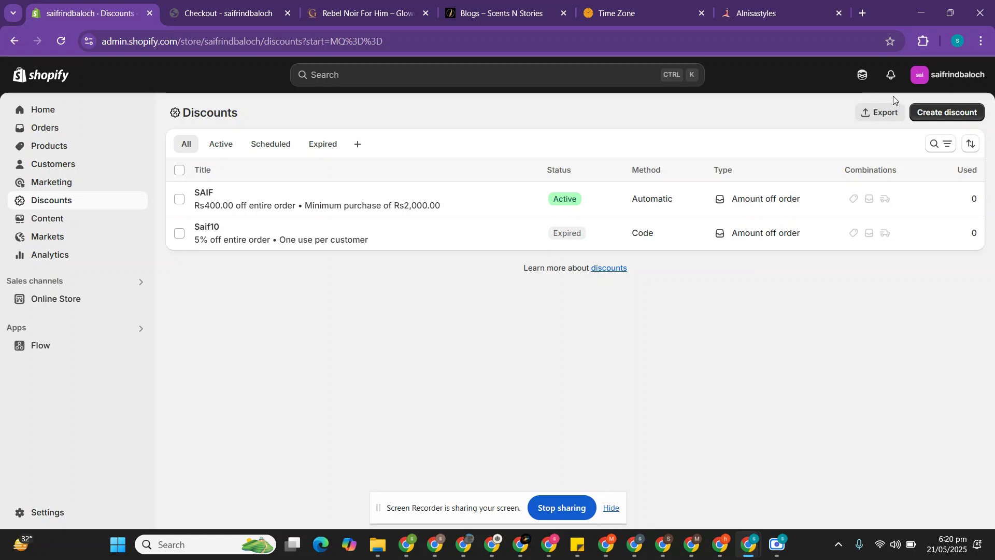
left_click(936, 112)
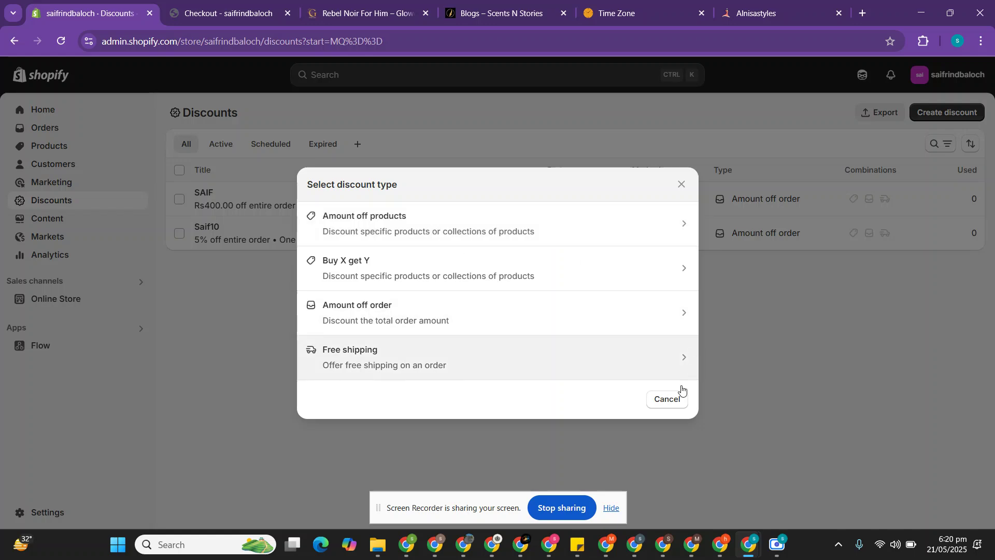
left_click(668, 399)
left_click(776, 544)
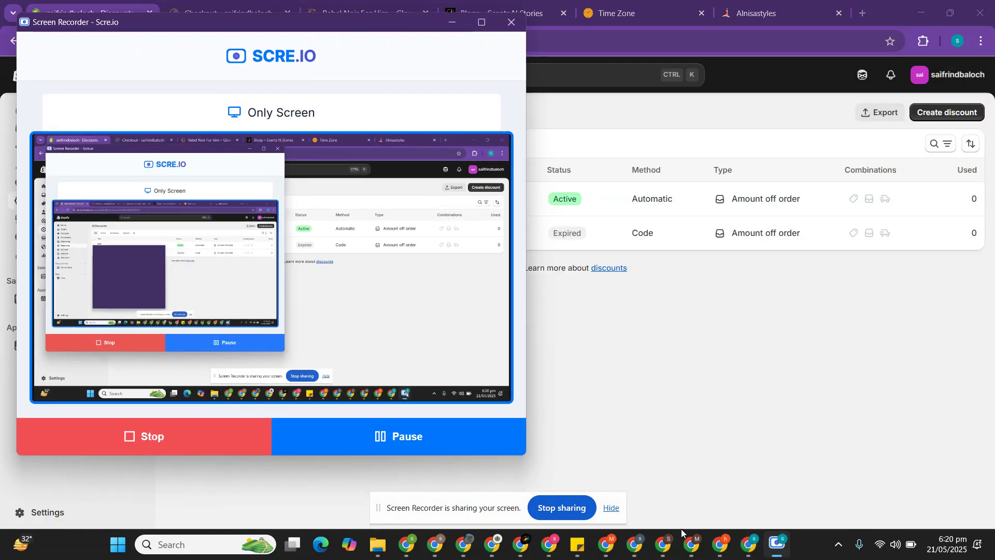